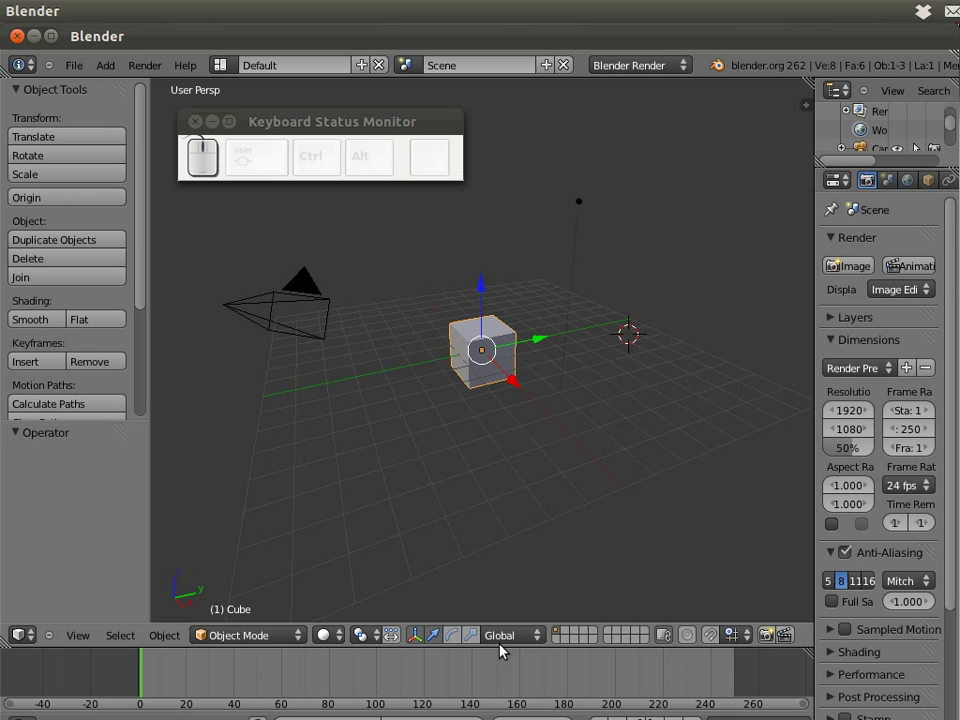
# Drag the 3D View–Timeline border upward so the Timeline editor is taller.
pyautogui.moveTo(497, 645); pyautogui.dragTo(510, 561)
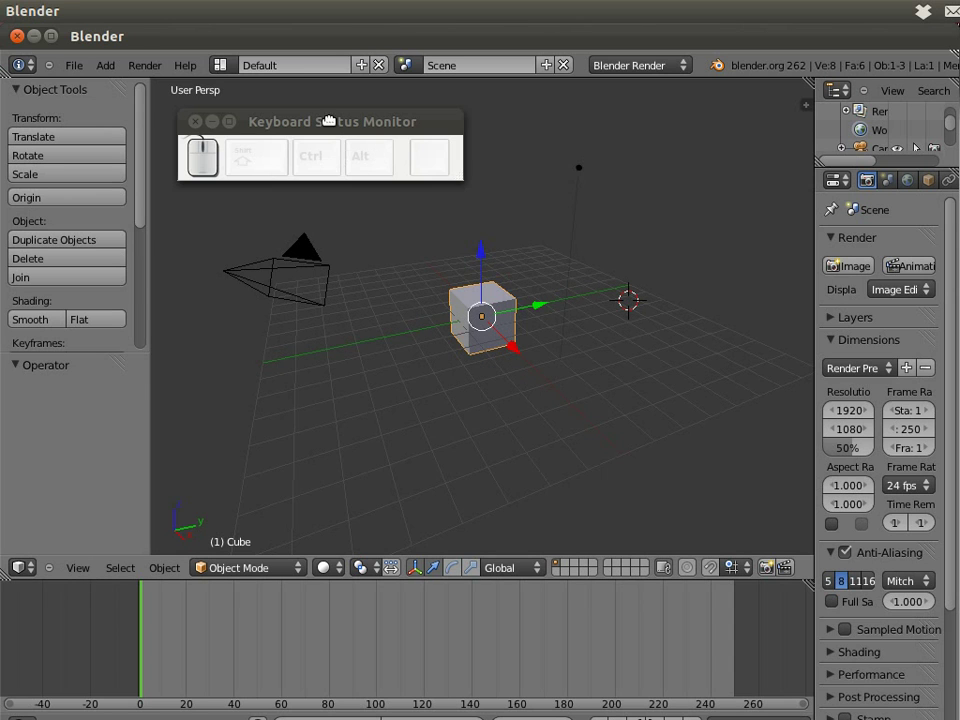
pyautogui.moveTo(328, 123); pyautogui.dragTo(312, 101)
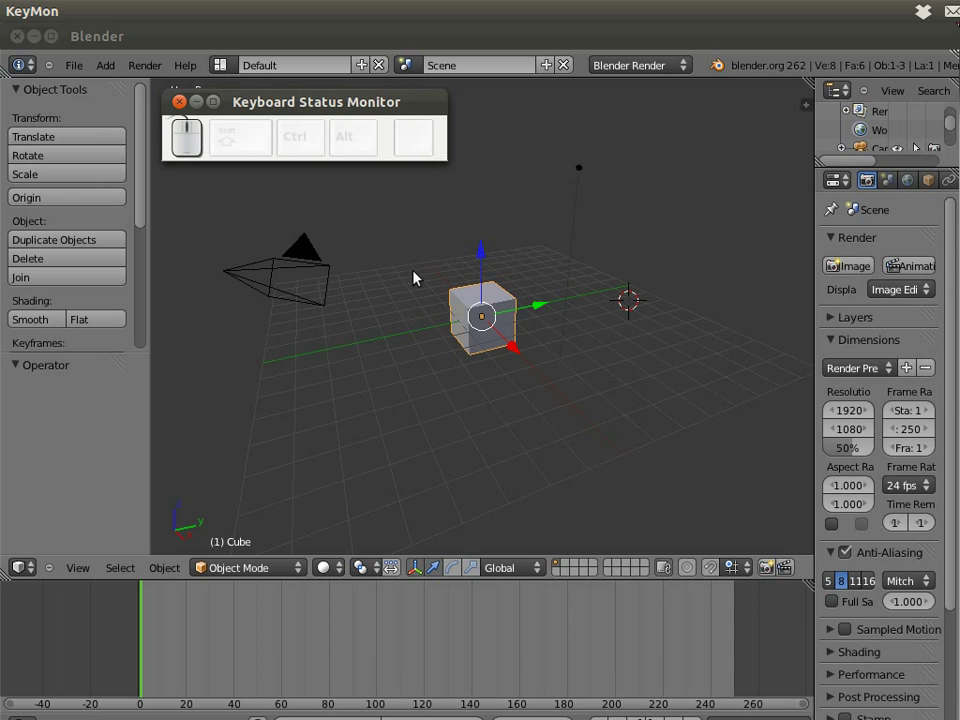
# Switch the render engine to Blender Game and start a game preview with P.
pyautogui.click(632, 70)
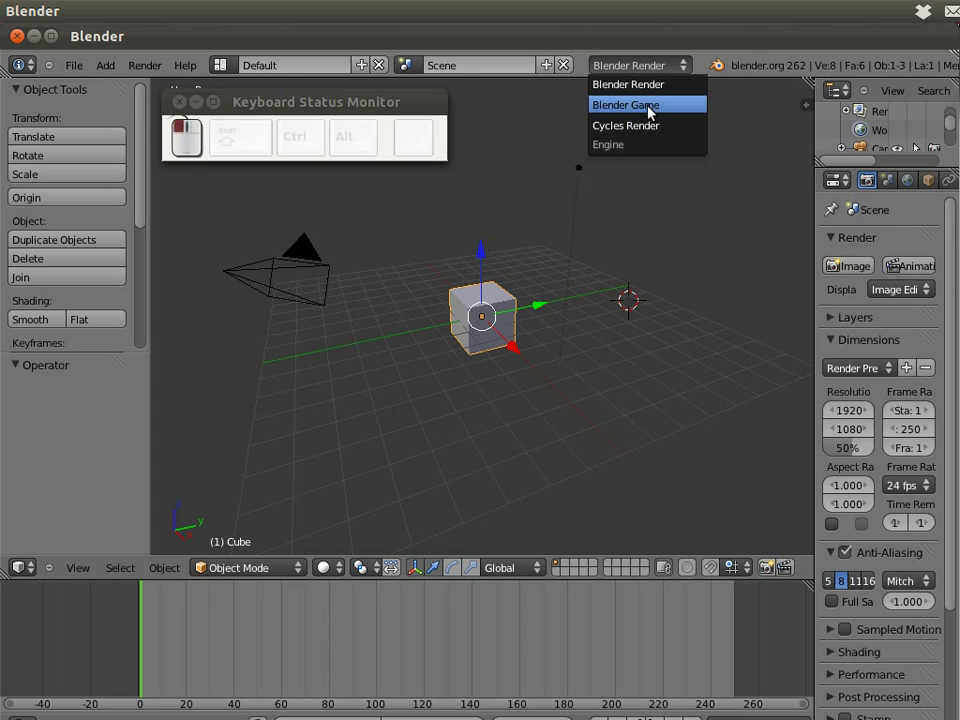
pyautogui.click(650, 107)
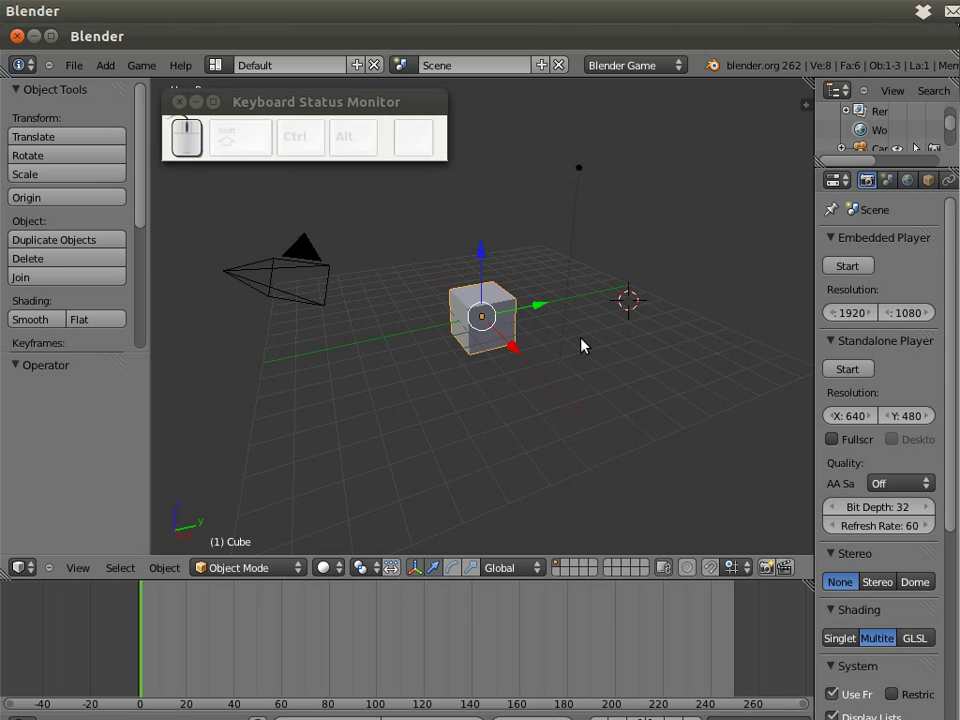
pyautogui.press('p')
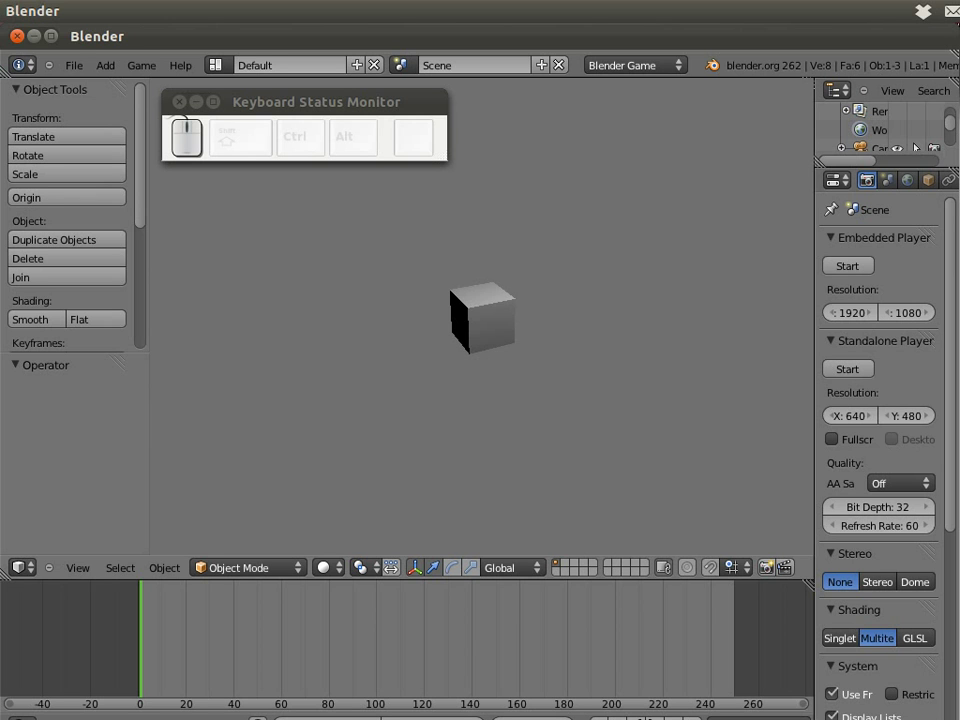
# Stop the game, widen the Properties editor and show the cube's Physics settings.
pyautogui.press('Escape')
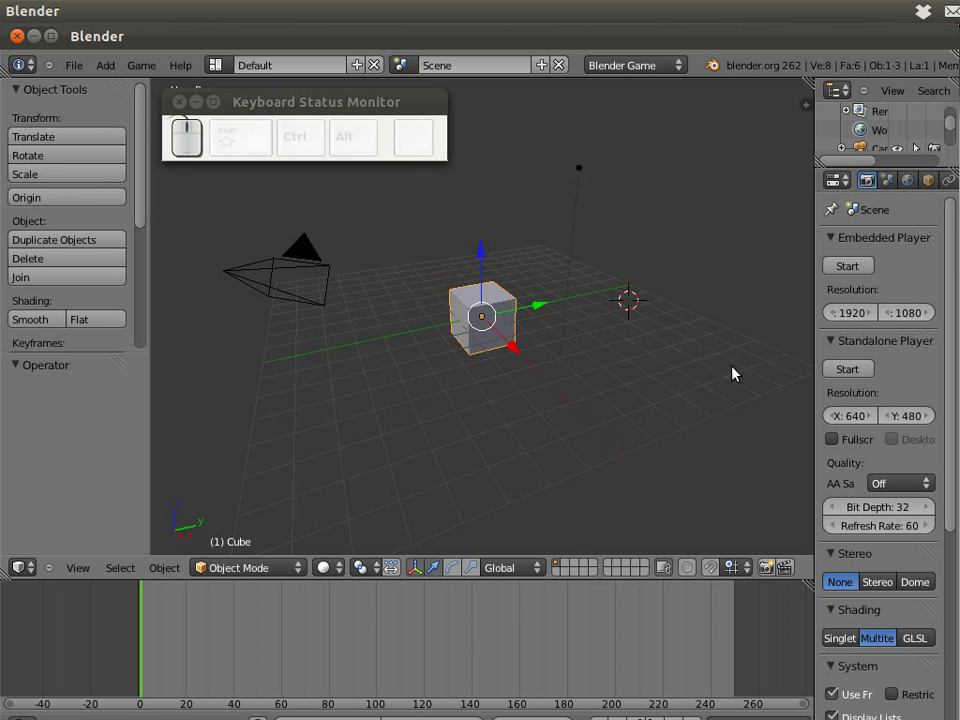
pyautogui.moveTo(814, 306); pyautogui.dragTo(589, 296)
pyautogui.scroll(6, 441, 343)
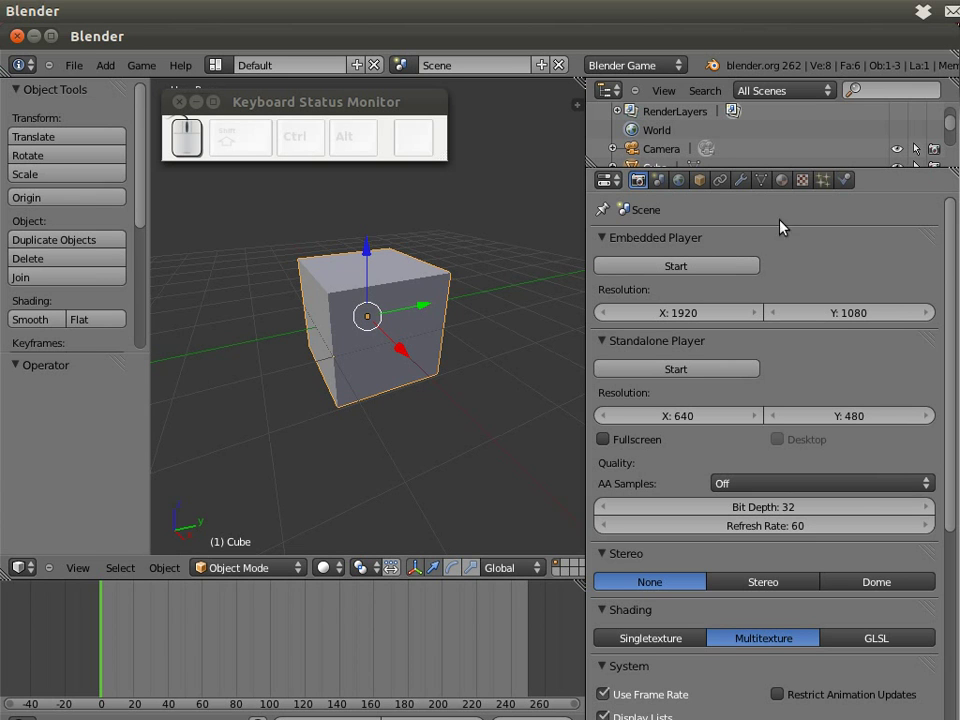
pyautogui.click(608, 180)
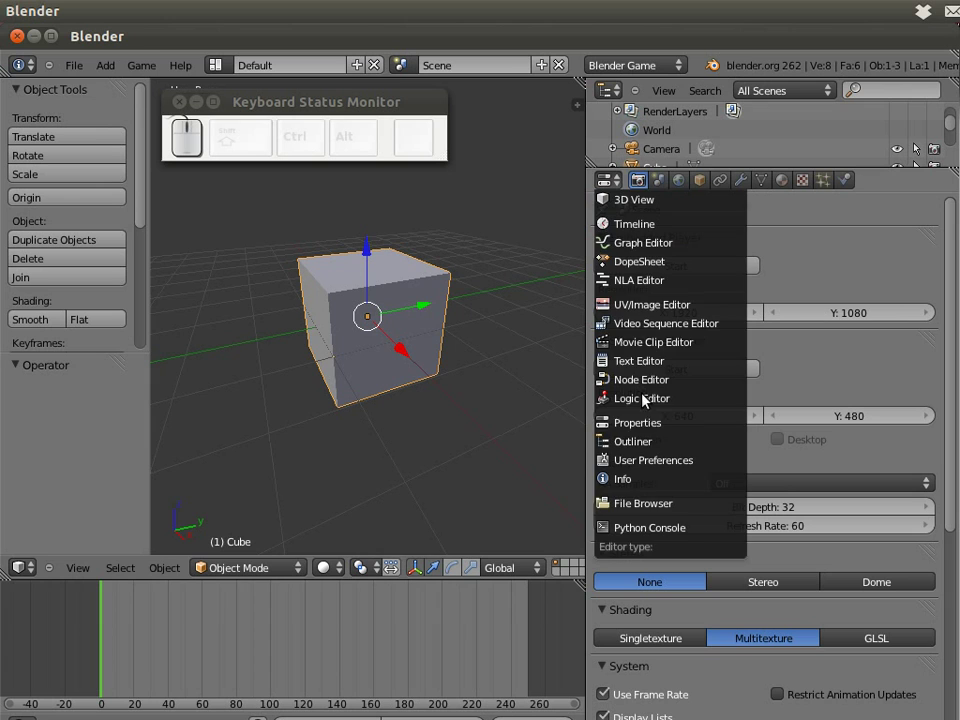
pyautogui.click(640, 422)
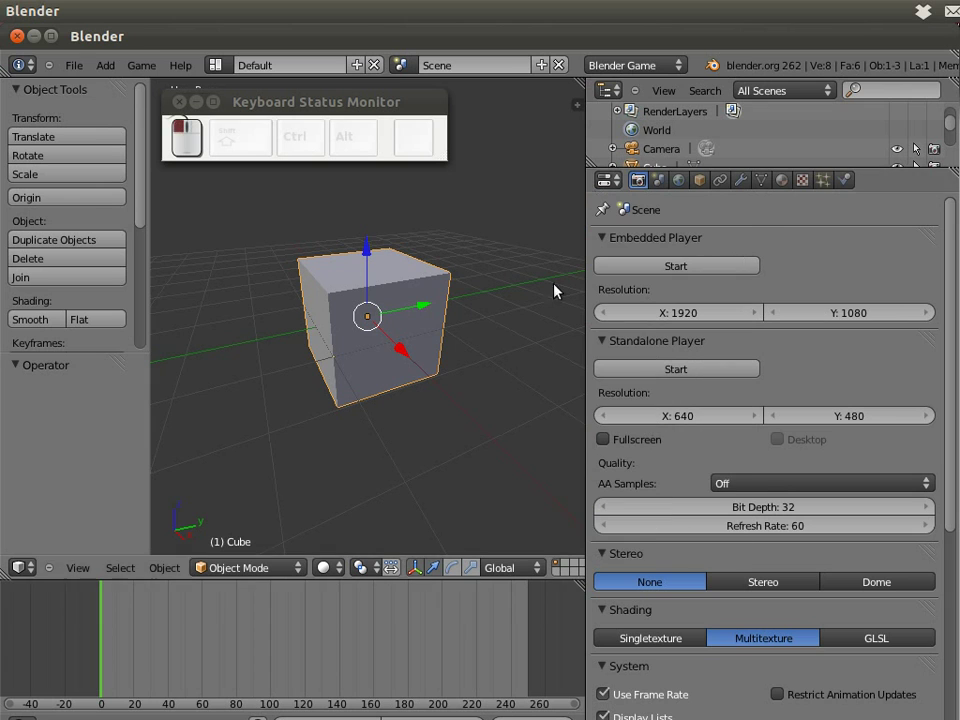
pyautogui.click(848, 181)
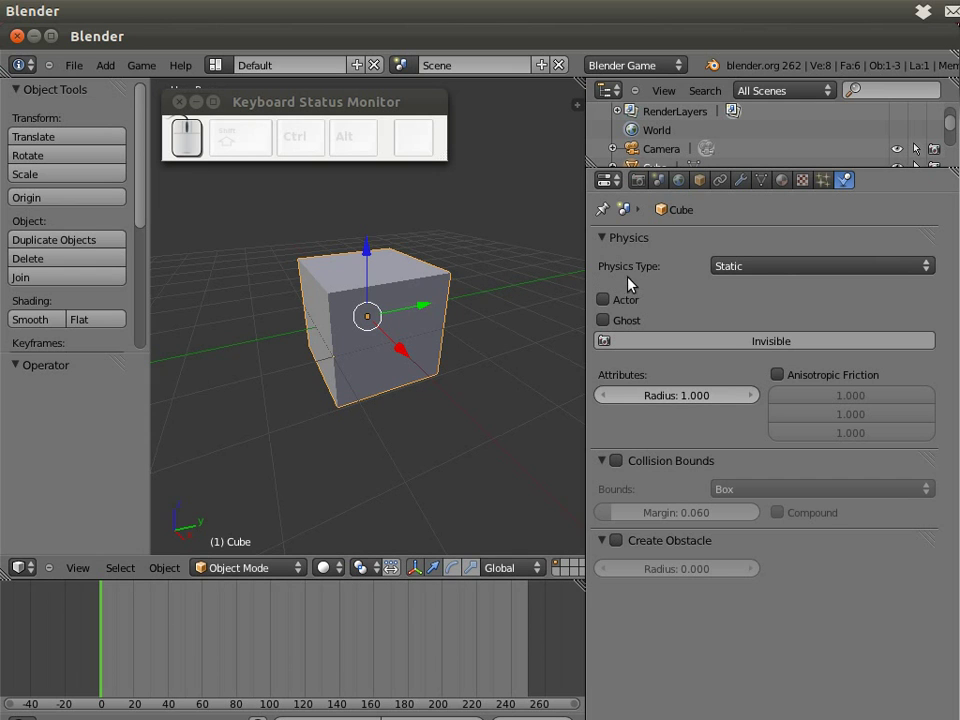
# Set the cube's Physics Type to Dynamic with the Actor option enabled.
pyautogui.click(794, 274)
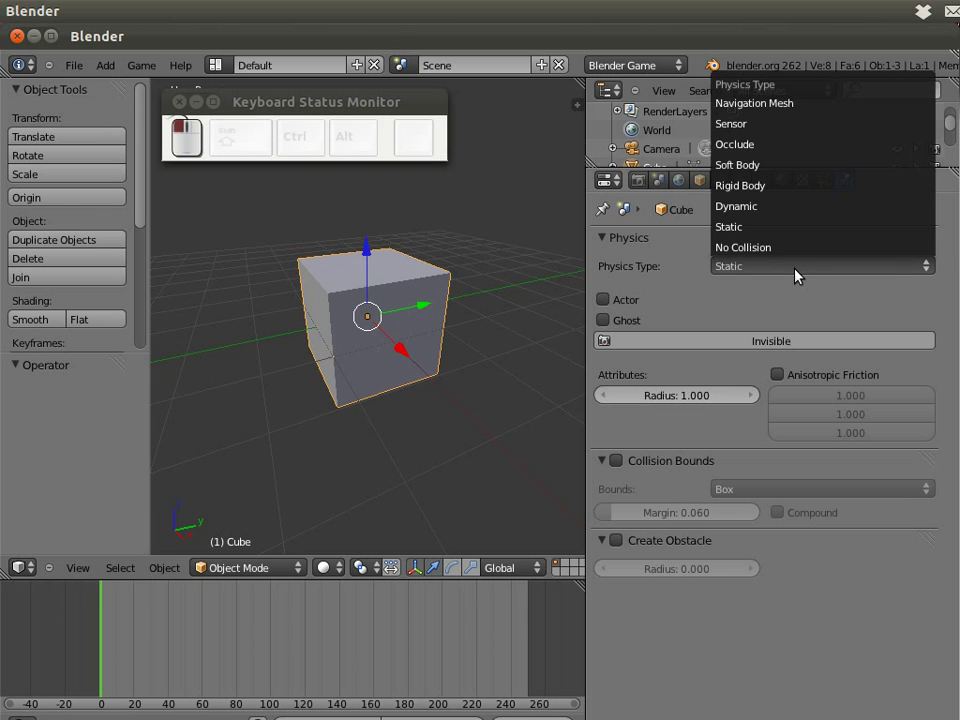
pyautogui.click(780, 208)
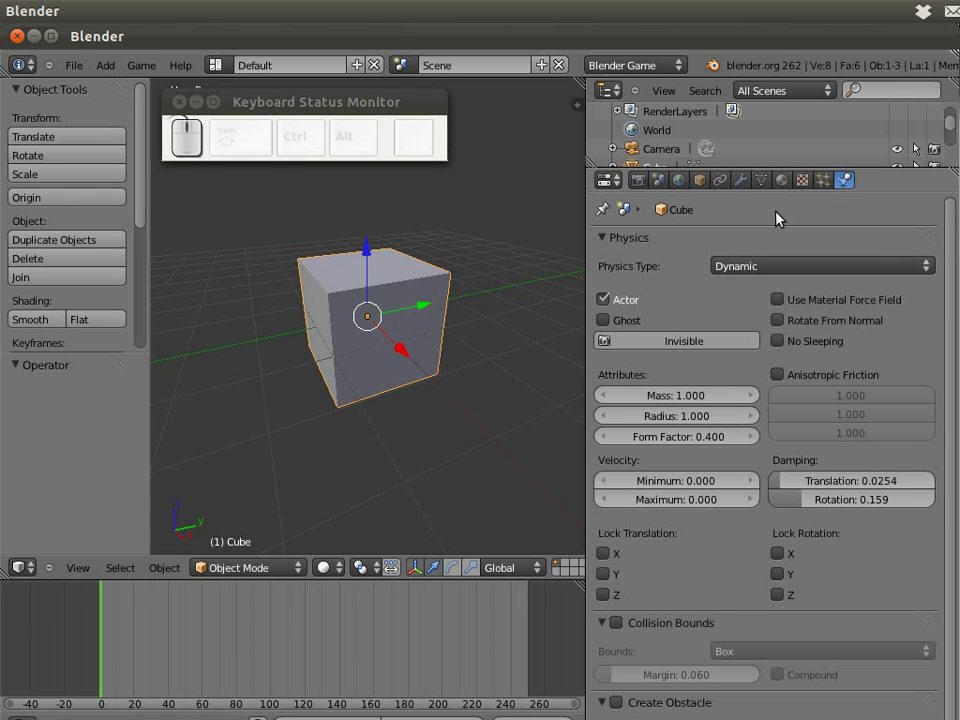
pyautogui.click(604, 302)
pyautogui.click(606, 310)
pyautogui.click(605, 310)
pyautogui.click(605, 310)
# Narrow the Properties editor and play the game twice to watch the Dynamic cube fall.
pyautogui.scroll(-4, 407, 330)
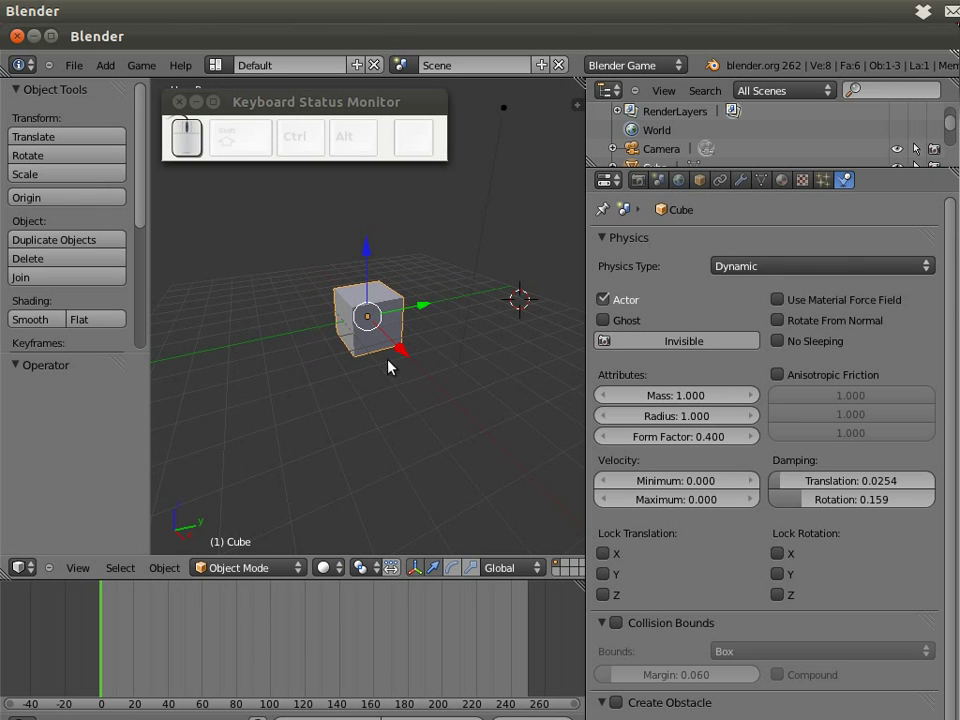
pyautogui.moveTo(585, 396); pyautogui.dragTo(720, 396)
pyautogui.press('p')
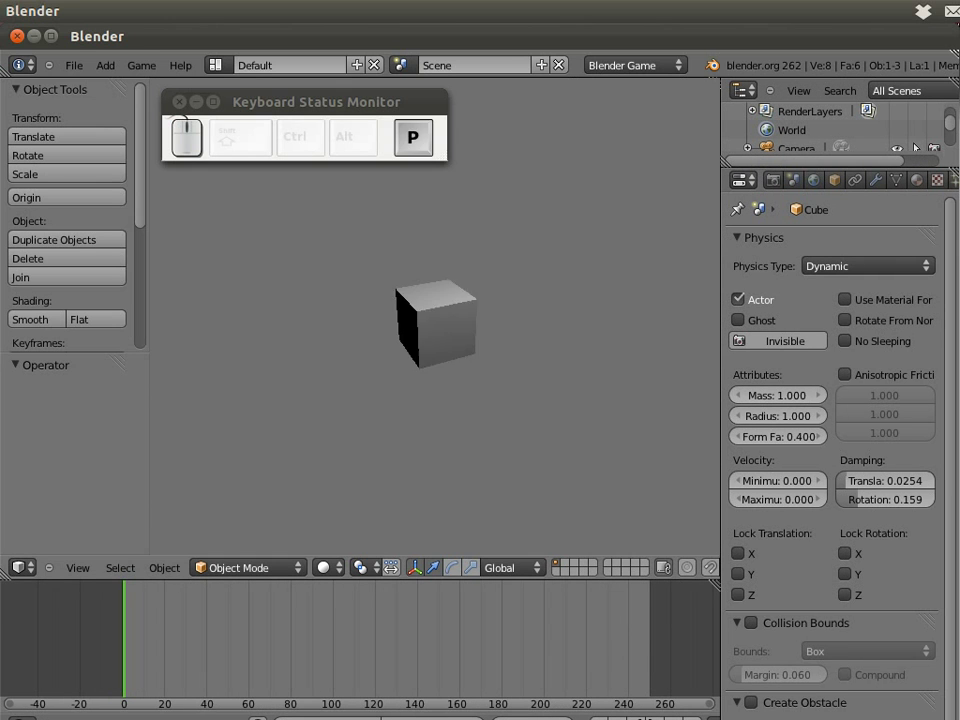
pyautogui.press('Escape')
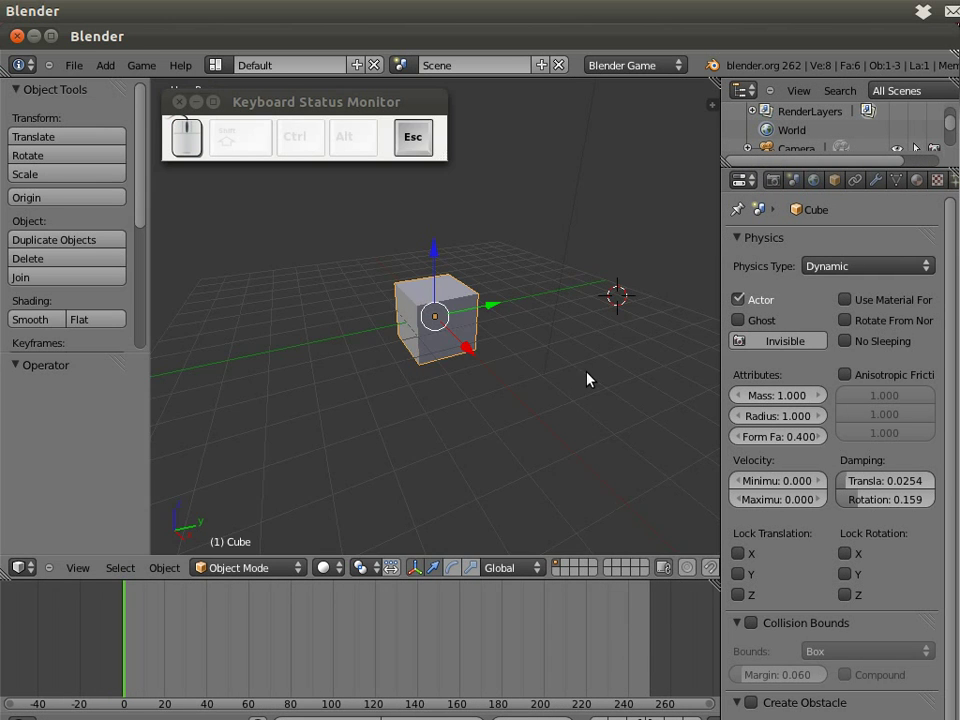
pyautogui.press('p')
pyautogui.press('Escape')
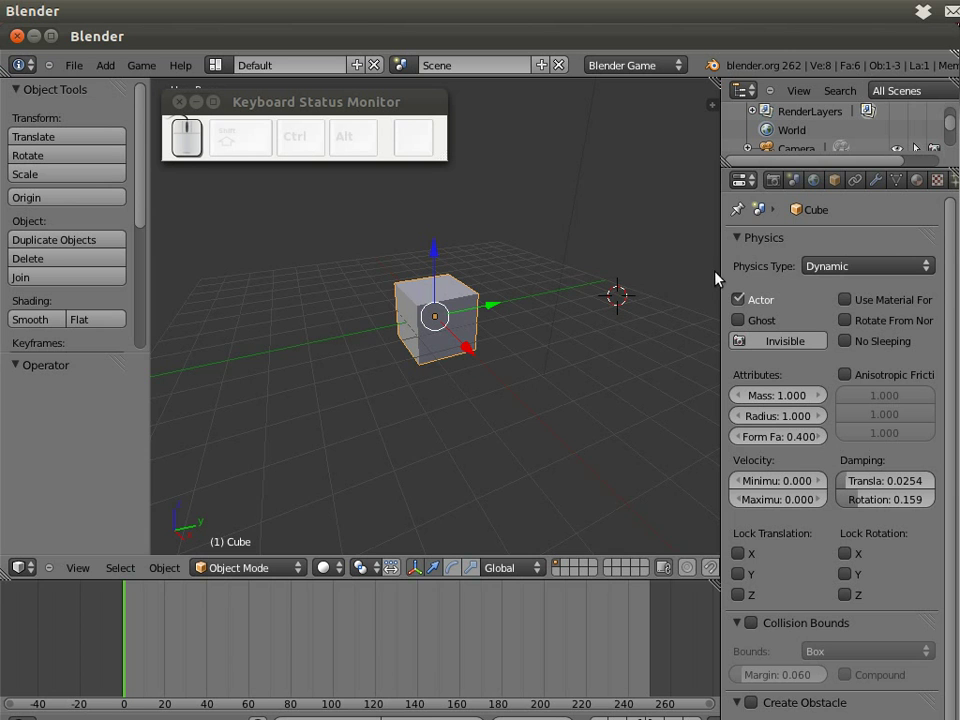
# Widen the Properties editor and switch the viewport to top orthographic view.
pyautogui.moveTo(719, 270); pyautogui.dragTo(668, 270)
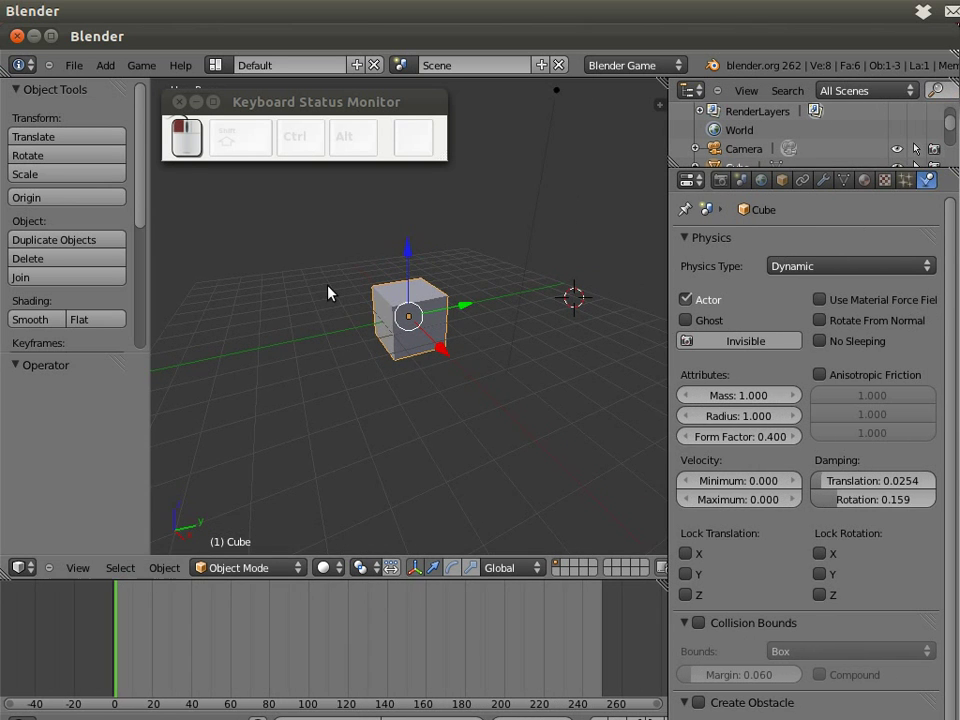
pyautogui.moveTo(328, 296); pyautogui.dragTo(350, 432, button='middle')
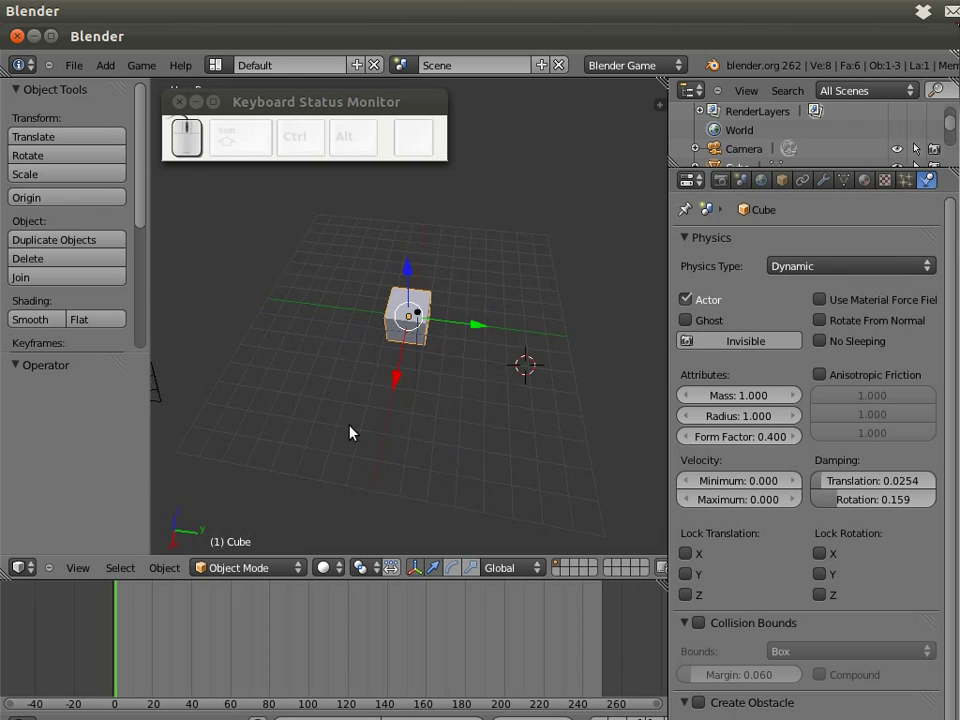
pyautogui.moveTo(298, 340); pyautogui.dragTo(483, 332, button='middle')
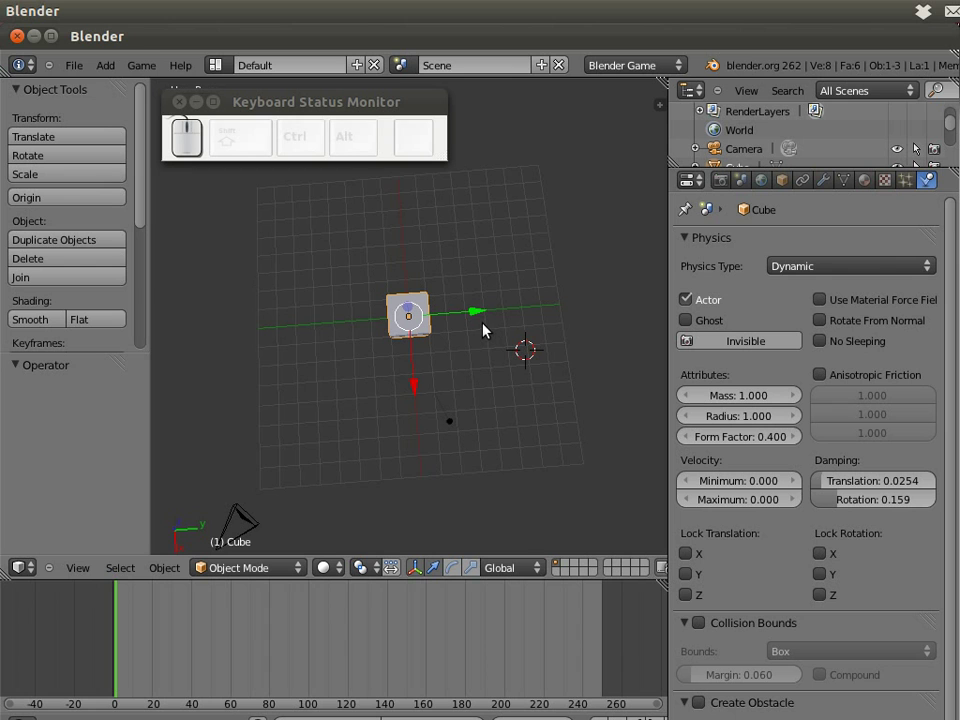
pyautogui.click(90, 567)
pyautogui.press('KP_7')
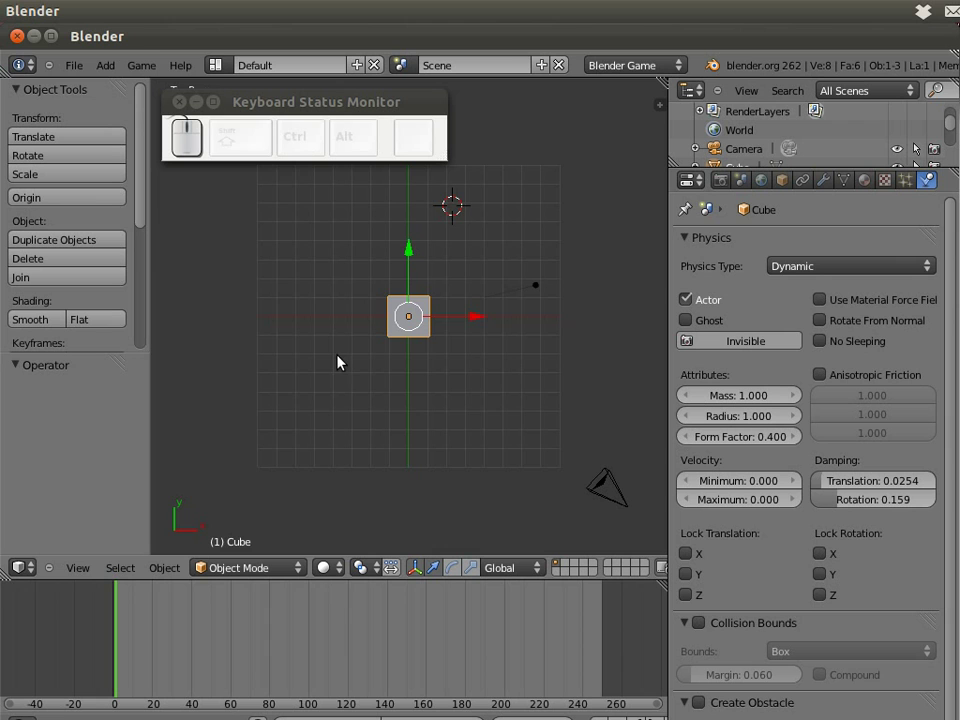
# Add a plane mesh and scale it up to 8.587.
pyautogui.press('shift')
pyautogui.hotkey('shift', 'a')
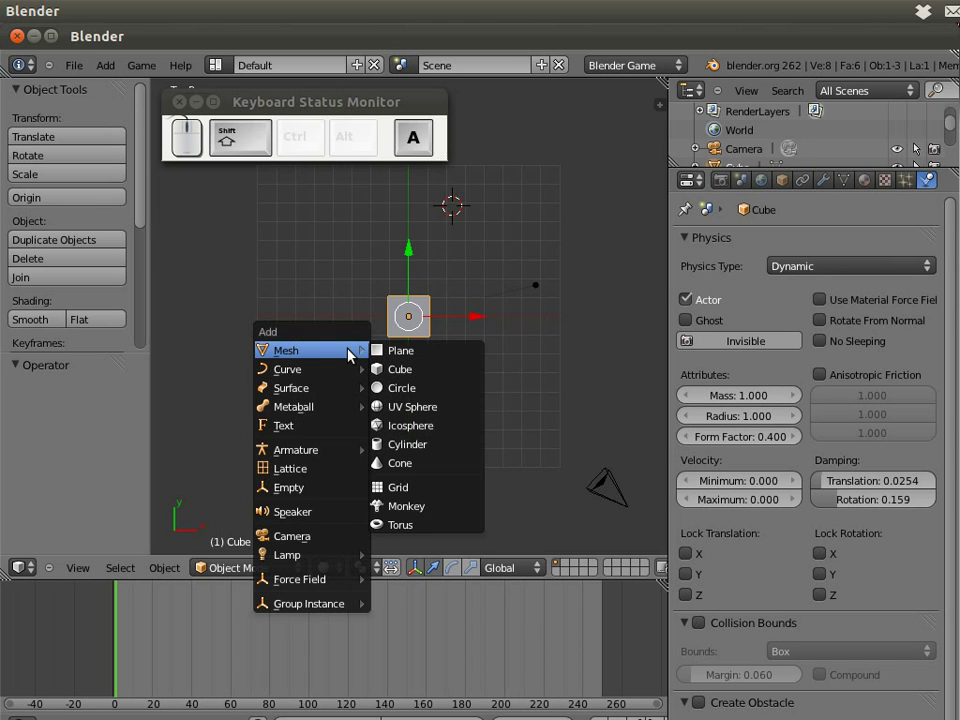
pyautogui.click(398, 351)
pyautogui.press('s')
pyautogui.click(580, 500)
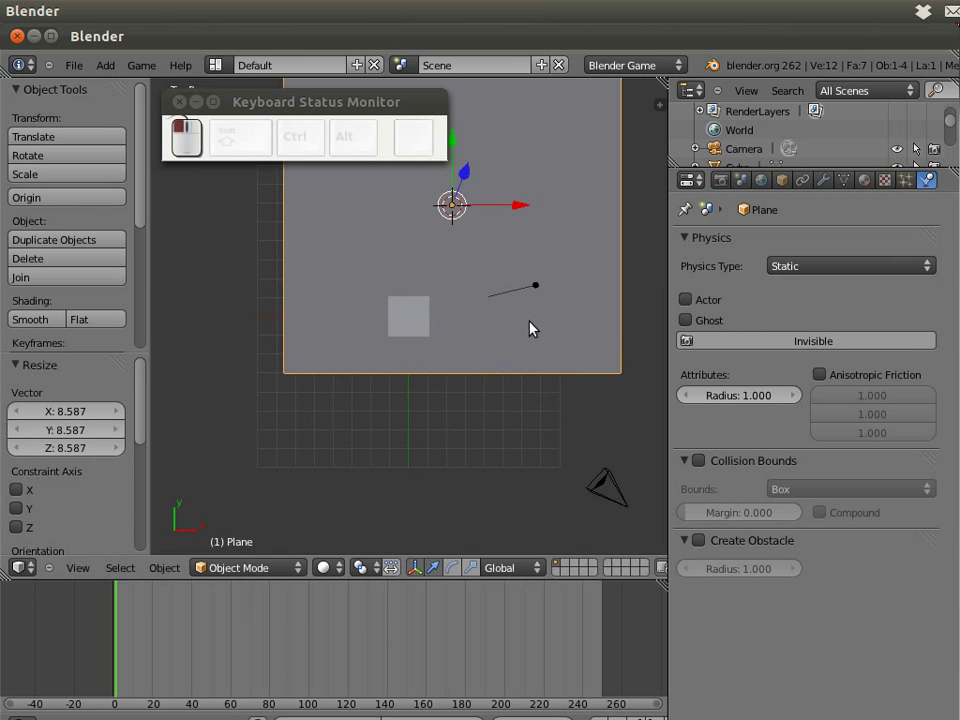
pyautogui.press('g')
pyautogui.click(399, 444)
# Lower the plane along Z to -1.920 beneath the cube.
pyautogui.moveTo(399, 444); pyautogui.dragTo(504, 264, button='middle')
pyautogui.press('g')
pyautogui.press('z')
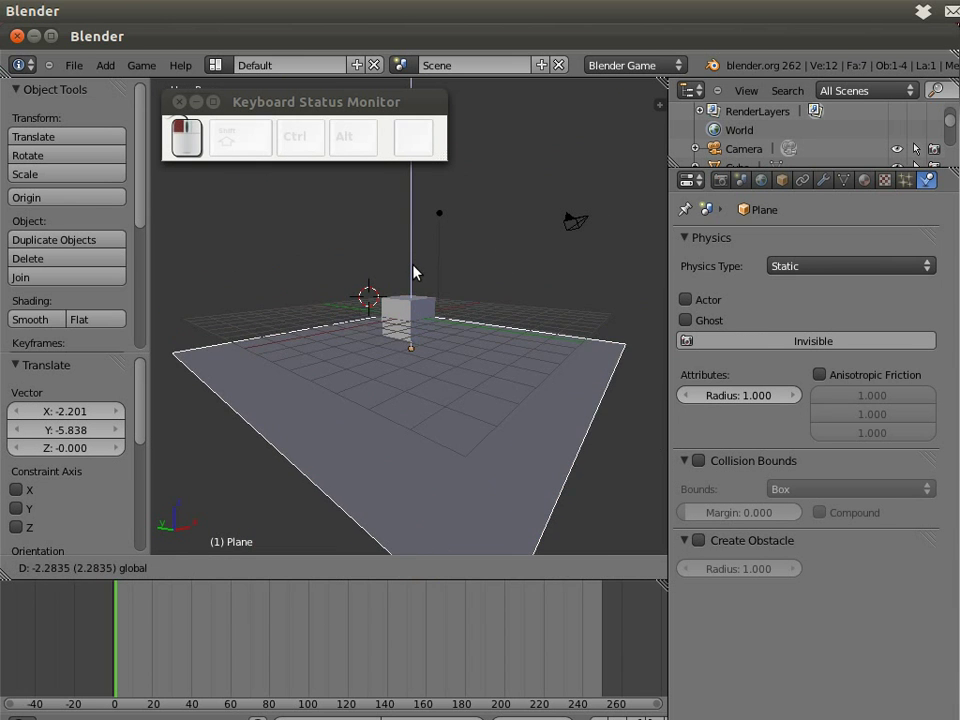
pyautogui.click(413, 268)
pyautogui.moveTo(576, 345); pyautogui.dragTo(504, 343, button='middle')
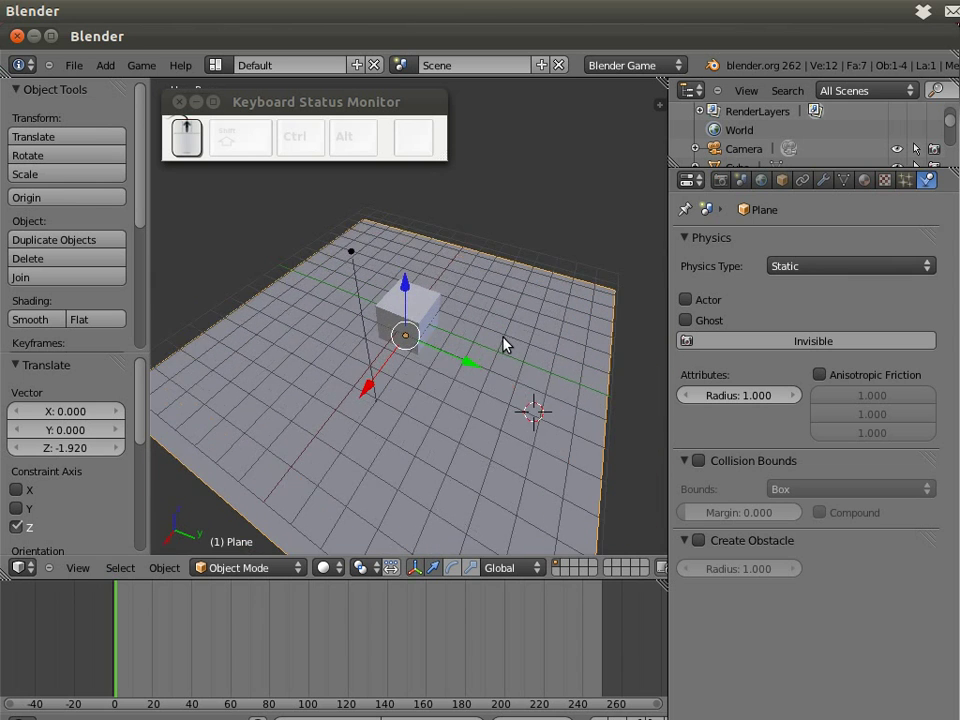
# Test the floor in-game, move the plane to Z -1.852, then test the landing again.
pyautogui.press('p')
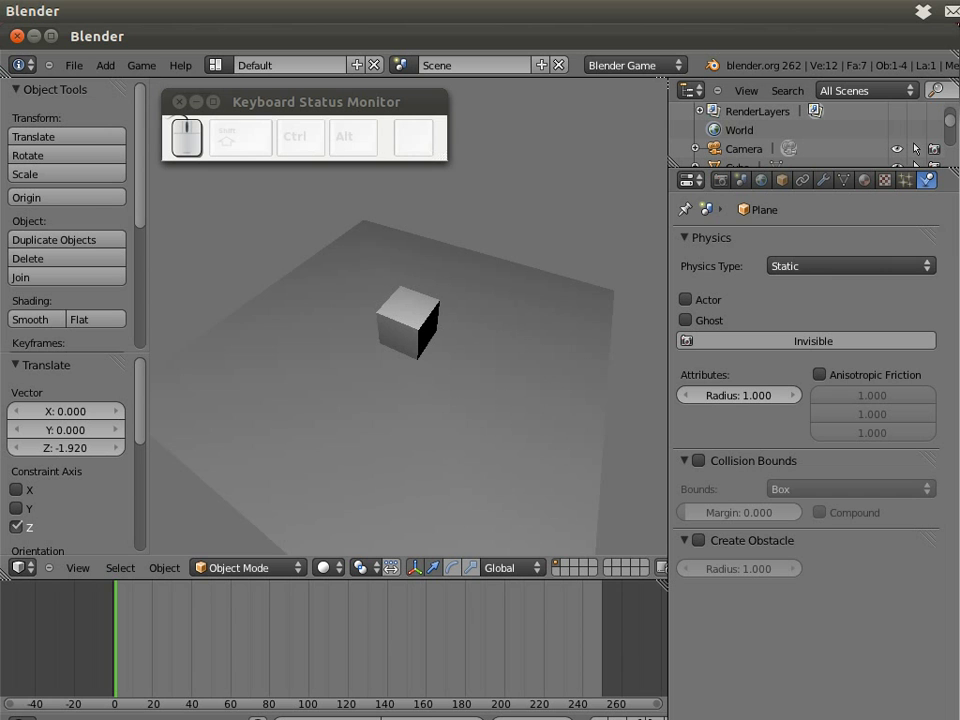
pyautogui.press('Escape')
pyautogui.moveTo(501, 345); pyautogui.dragTo(420, 328, button='middle')
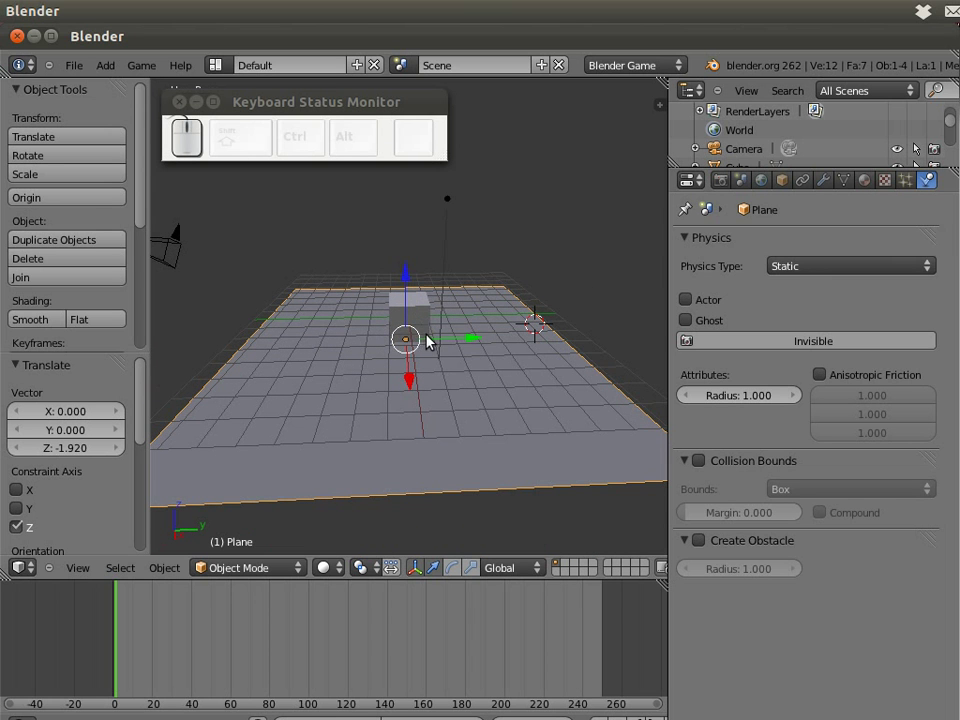
pyautogui.moveTo(407, 302); pyautogui.dragTo(371, 321)
pyautogui.moveTo(371, 321); pyautogui.dragTo(490, 430, button='middle')
pyautogui.press('p')
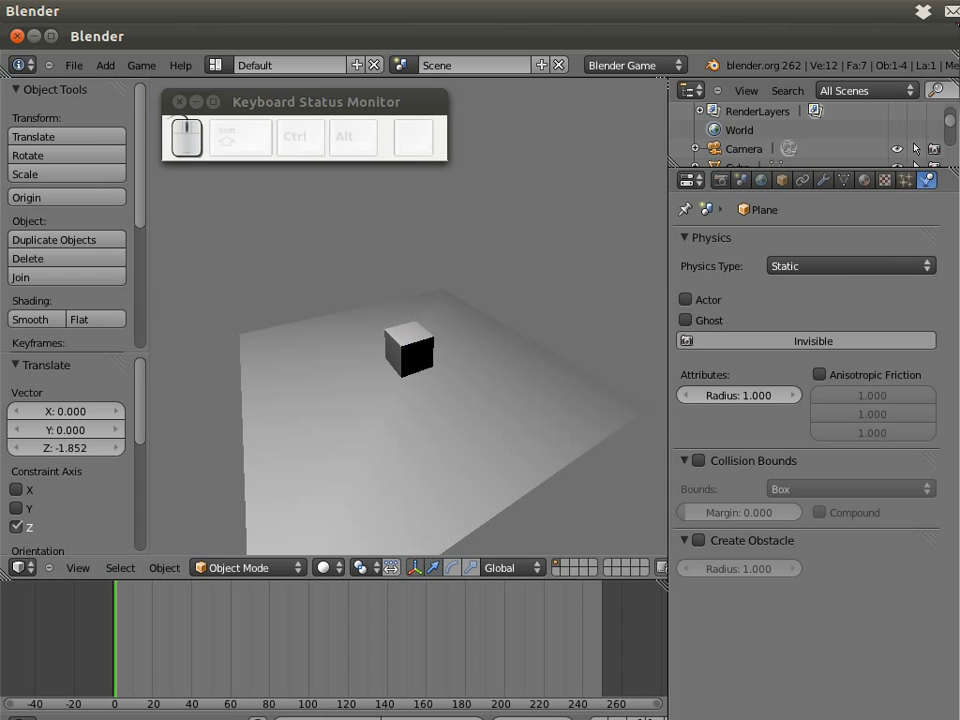
pyautogui.press('Escape')
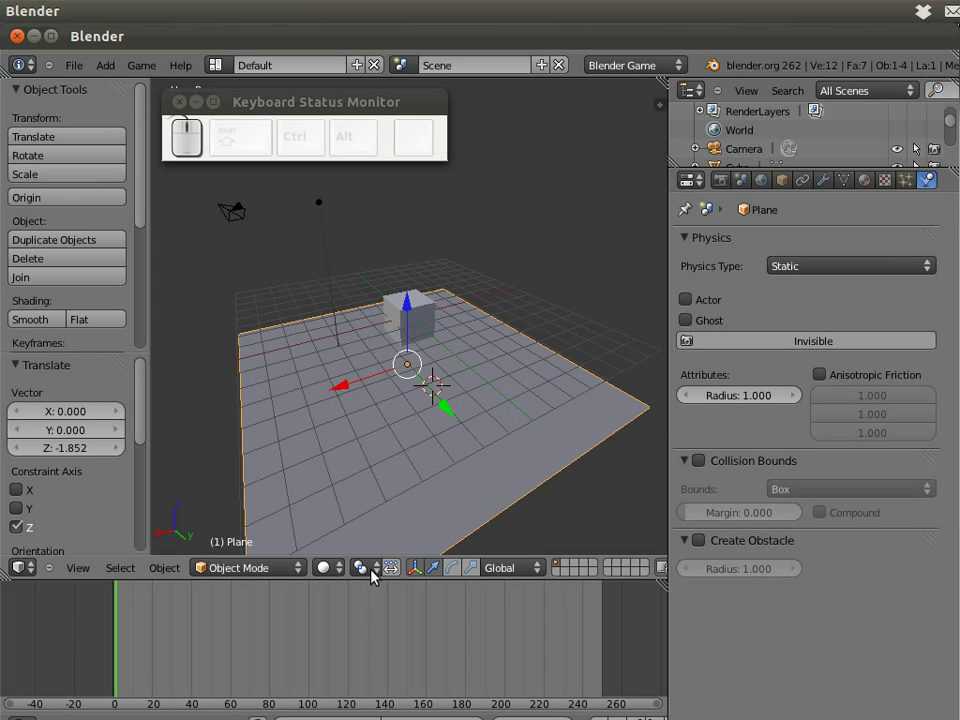
# Make the timeline taller, narrow Properties, and scale the plane by 2.005.
pyautogui.moveTo(386, 576); pyautogui.dragTo(388, 488)
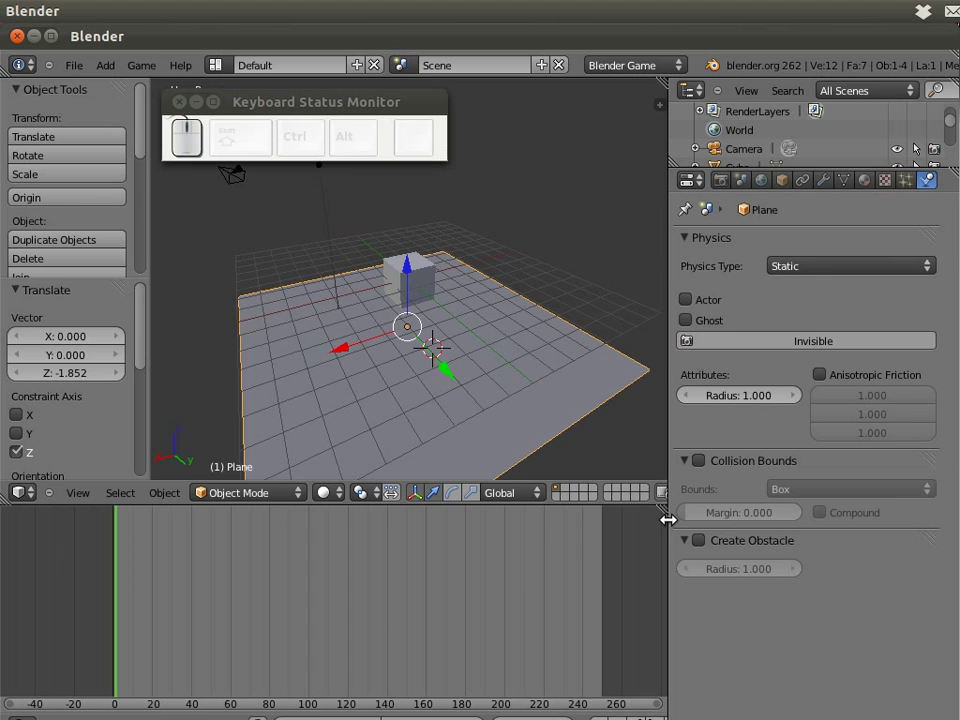
pyautogui.moveTo(667, 518); pyautogui.dragTo(814, 420)
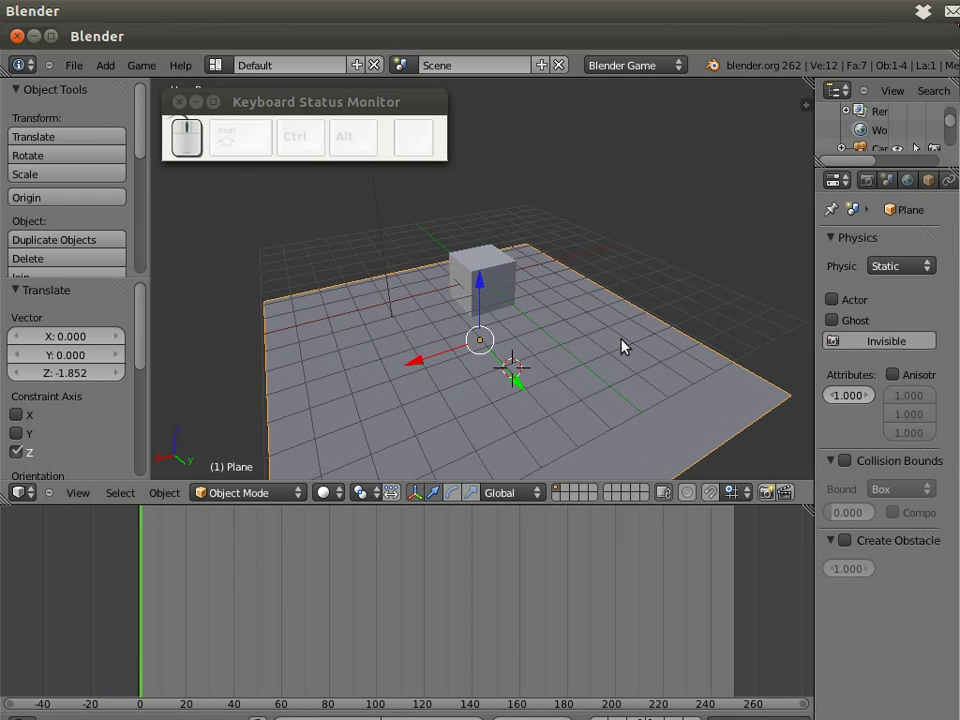
pyautogui.press('s')
pyautogui.click(761, 390)
pyautogui.scroll(-2, 517, 340)
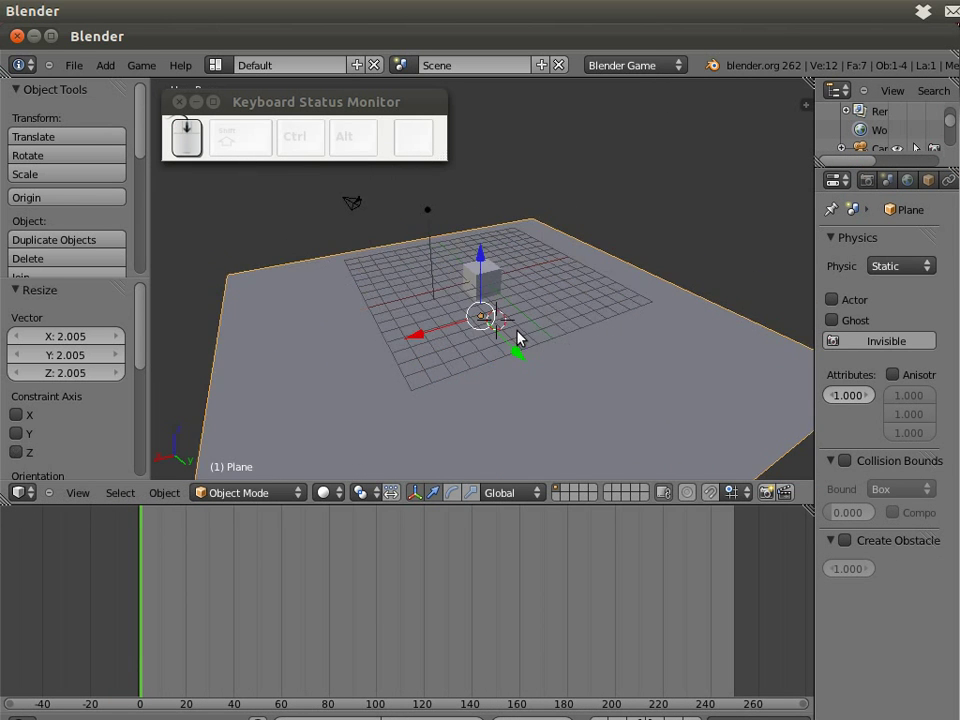
pyautogui.moveTo(517, 340); pyautogui.dragTo(519, 311, button='middle')
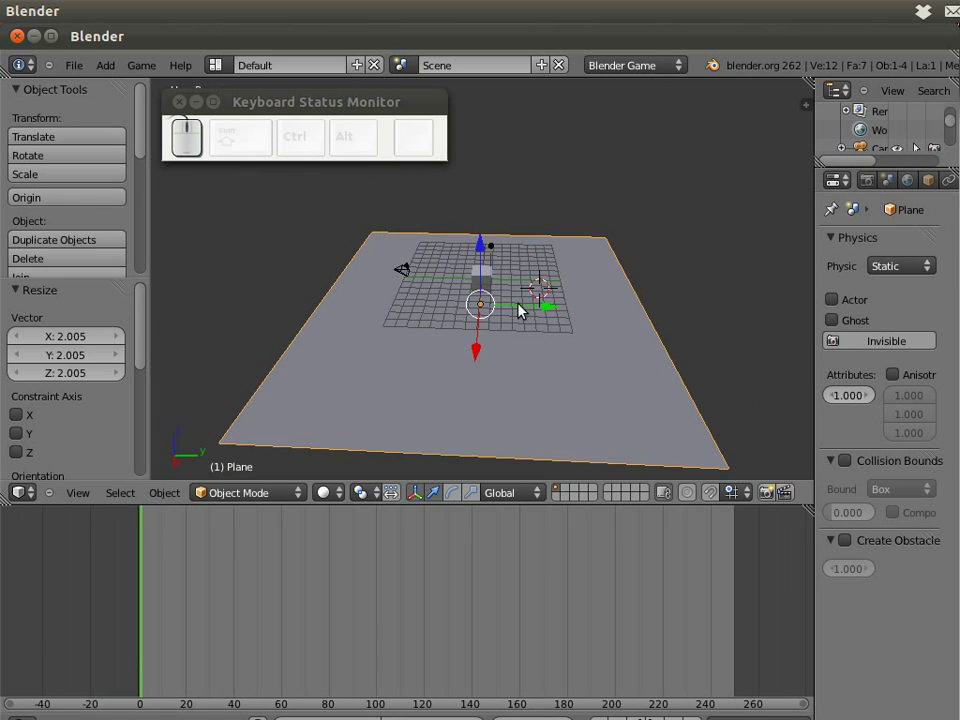
pyautogui.scroll(2, 506, 308)
# Select the cube, turn the timeline into the Logic Editor, and narrow its side panel.
pyautogui.rightClick(493, 262)
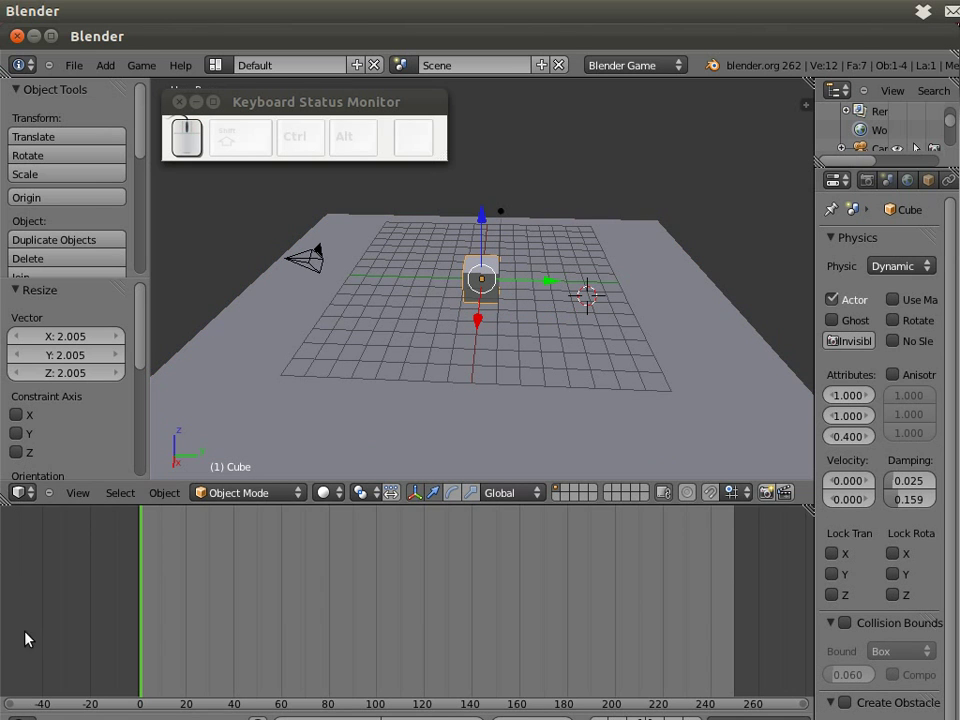
pyautogui.click(18, 714)
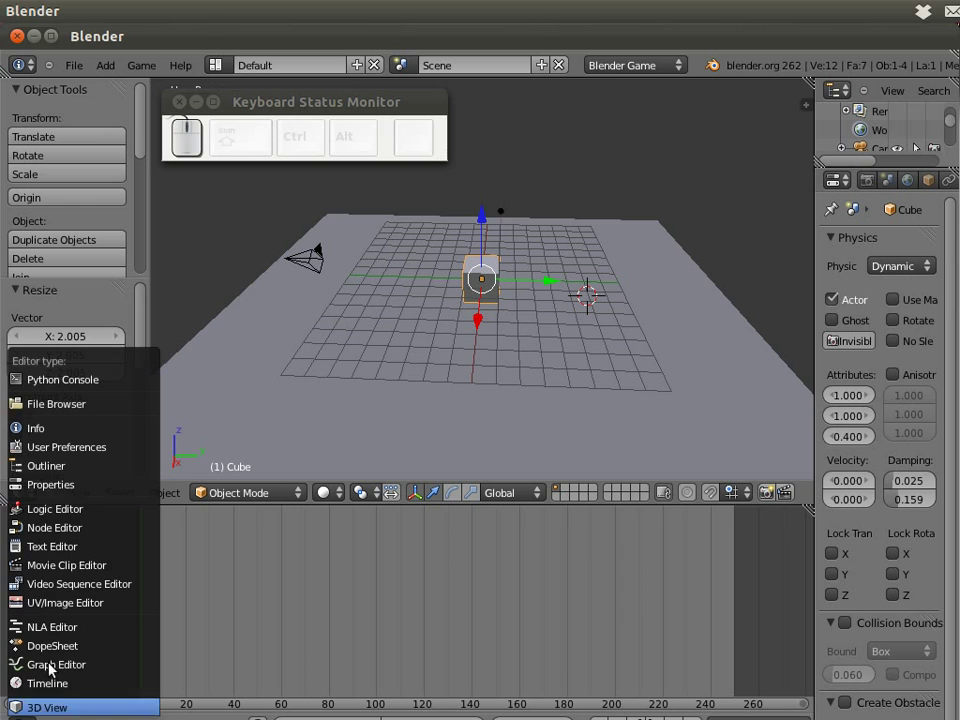
pyautogui.click(87, 519)
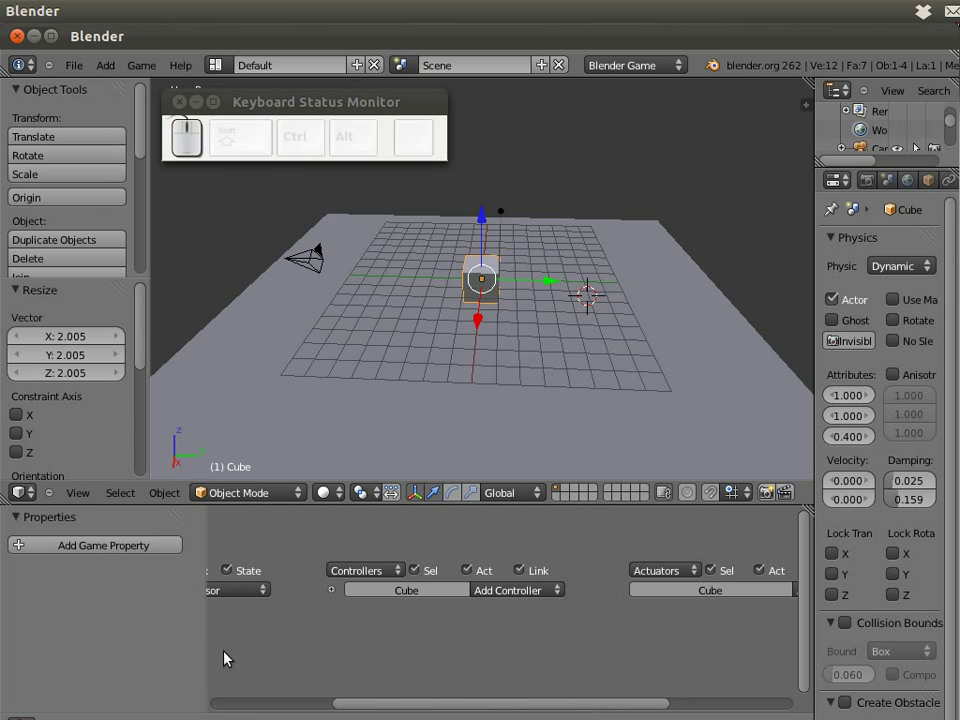
pyautogui.moveTo(203, 629); pyautogui.dragTo(66, 681)
pyautogui.moveTo(255, 632); pyautogui.dragTo(343, 606, button='middle')
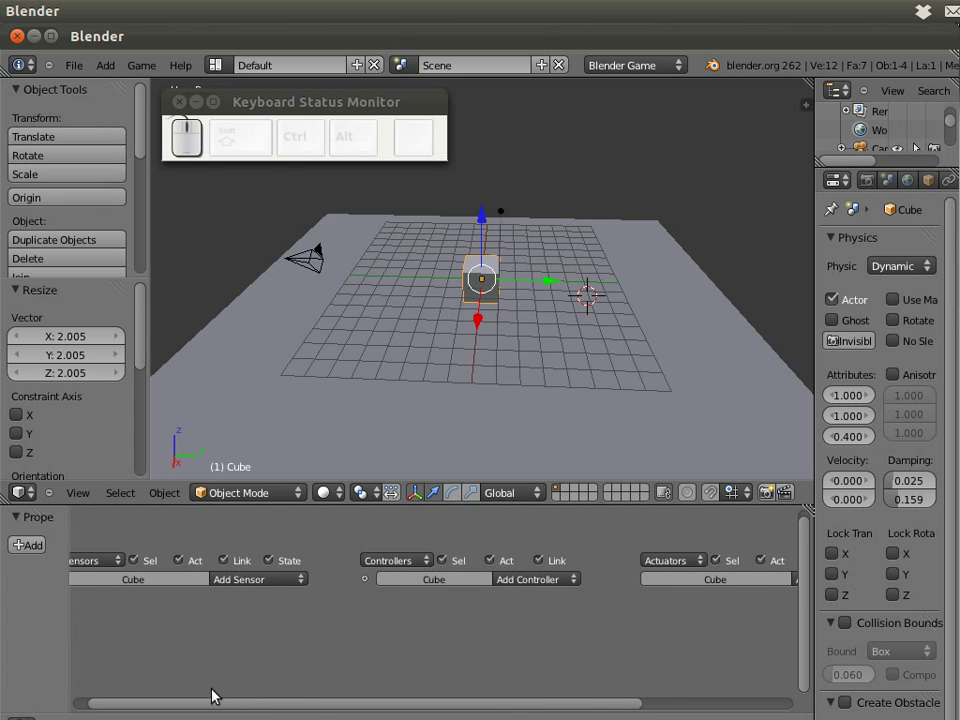
pyautogui.moveTo(315, 705); pyautogui.dragTo(265, 705)
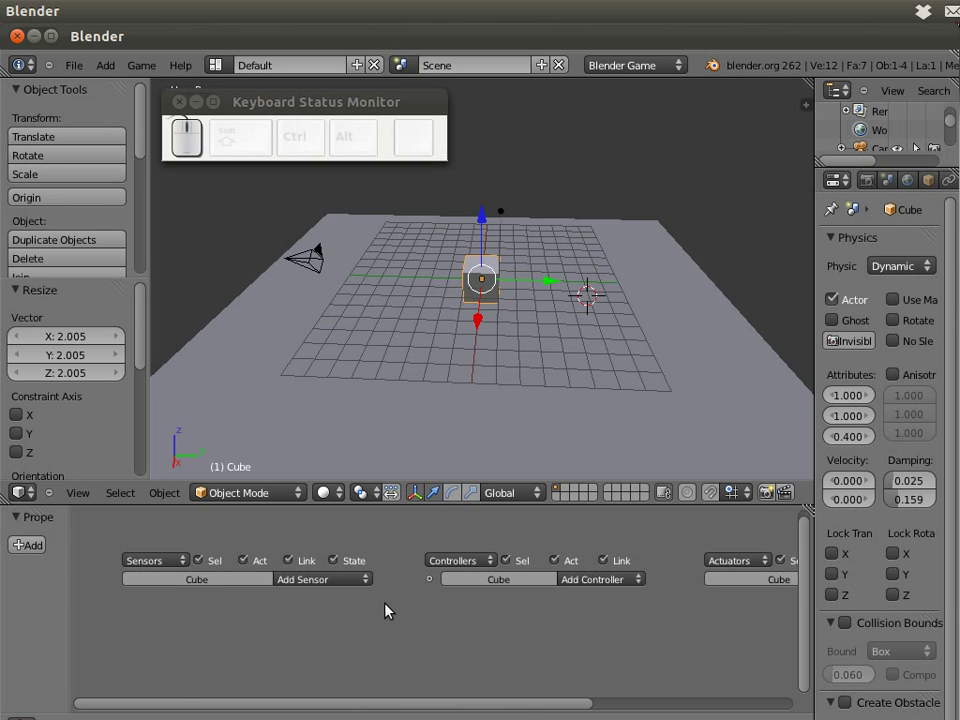
pyautogui.moveTo(352, 712); pyautogui.dragTo(354, 710)
pyautogui.moveTo(436, 330); pyautogui.dragTo(508, 270, button='middle')
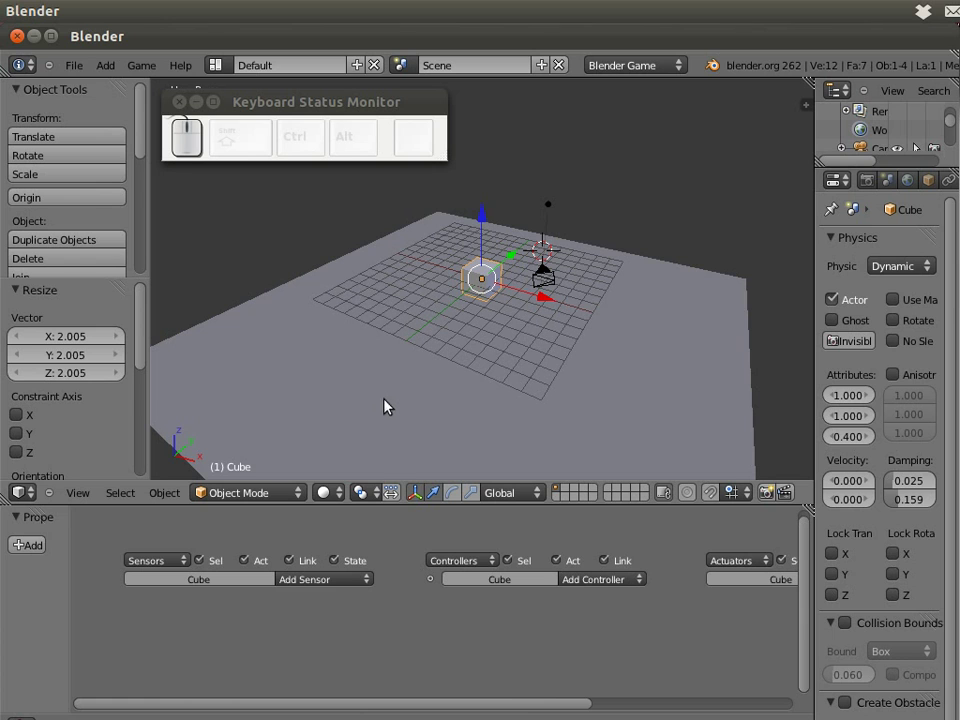
# Add a Keyboard sensor to the cube and assign it the Left Arrow key.
pyautogui.click(300, 580)
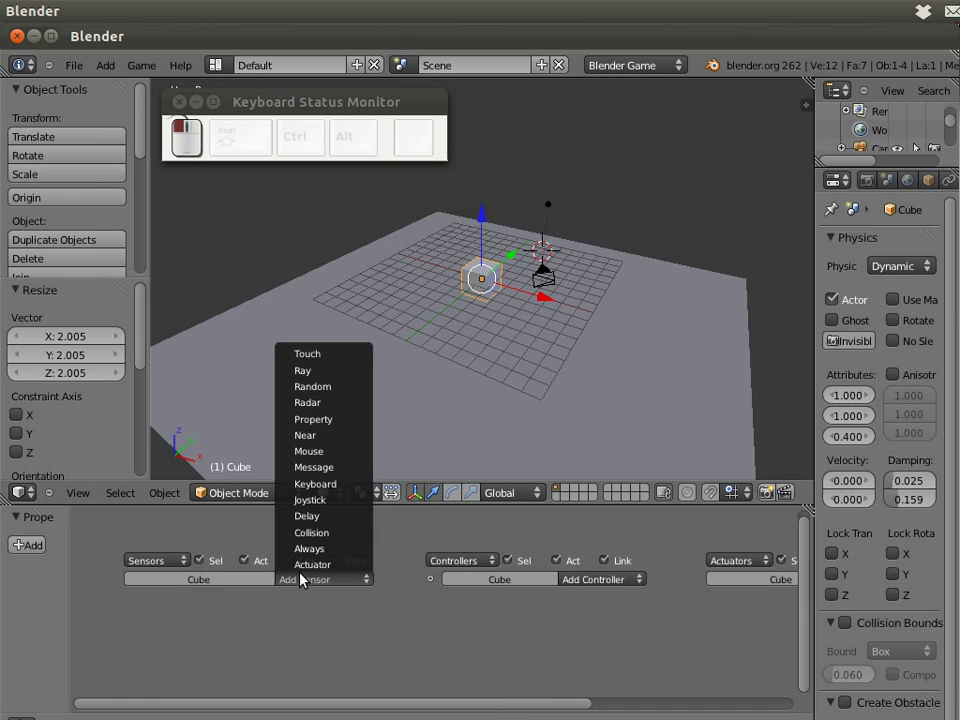
pyautogui.click(330, 485)
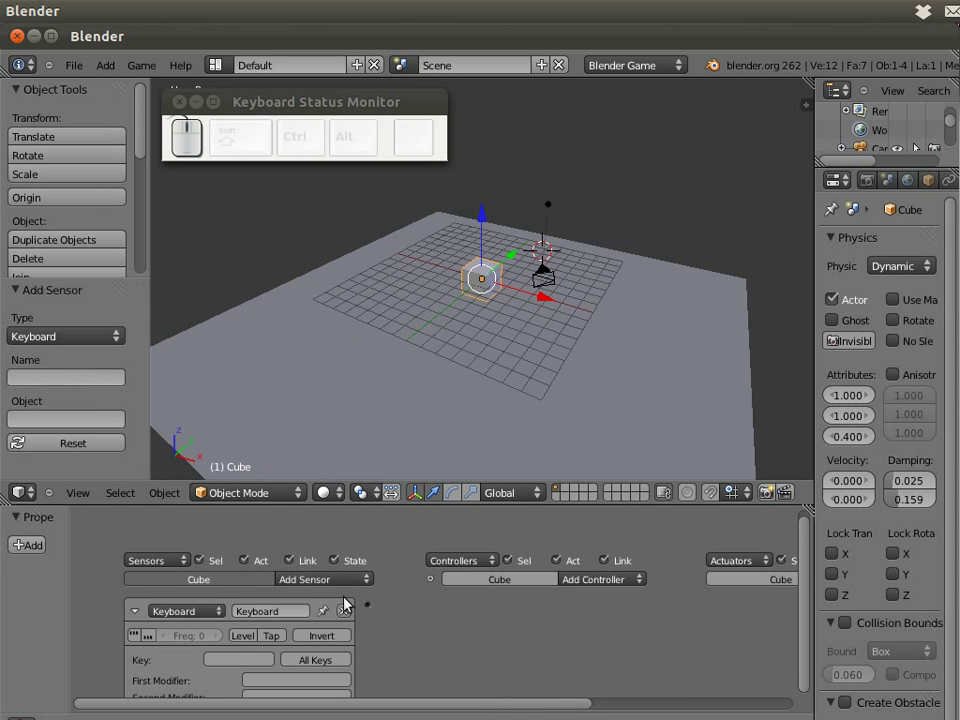
pyautogui.moveTo(808, 565); pyautogui.dragTo(332, 610)
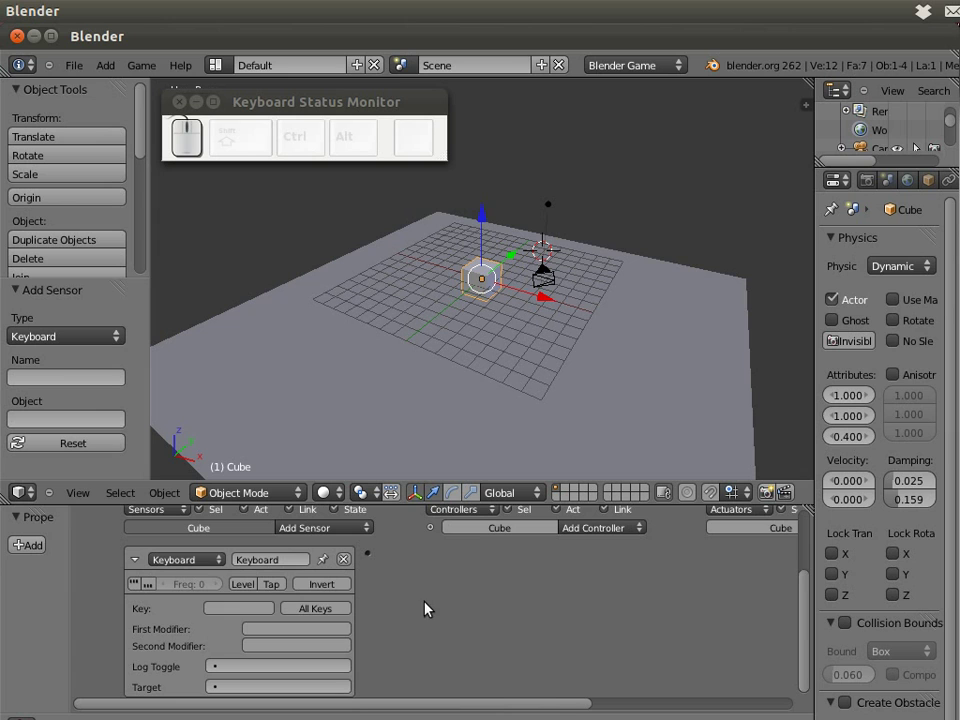
pyautogui.click(257, 610)
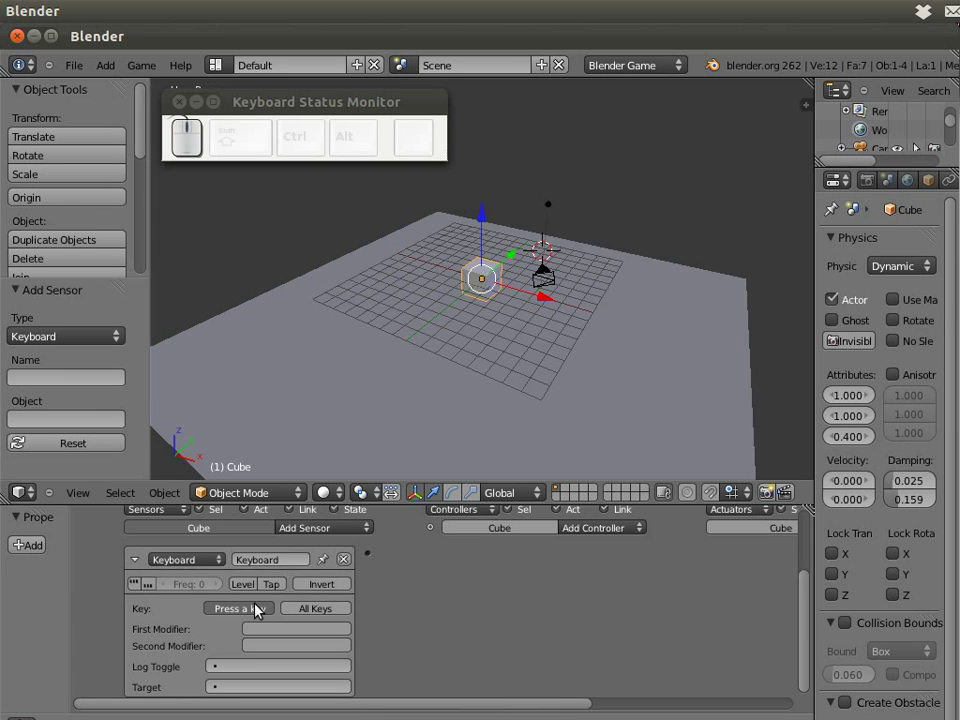
pyautogui.press('Left')
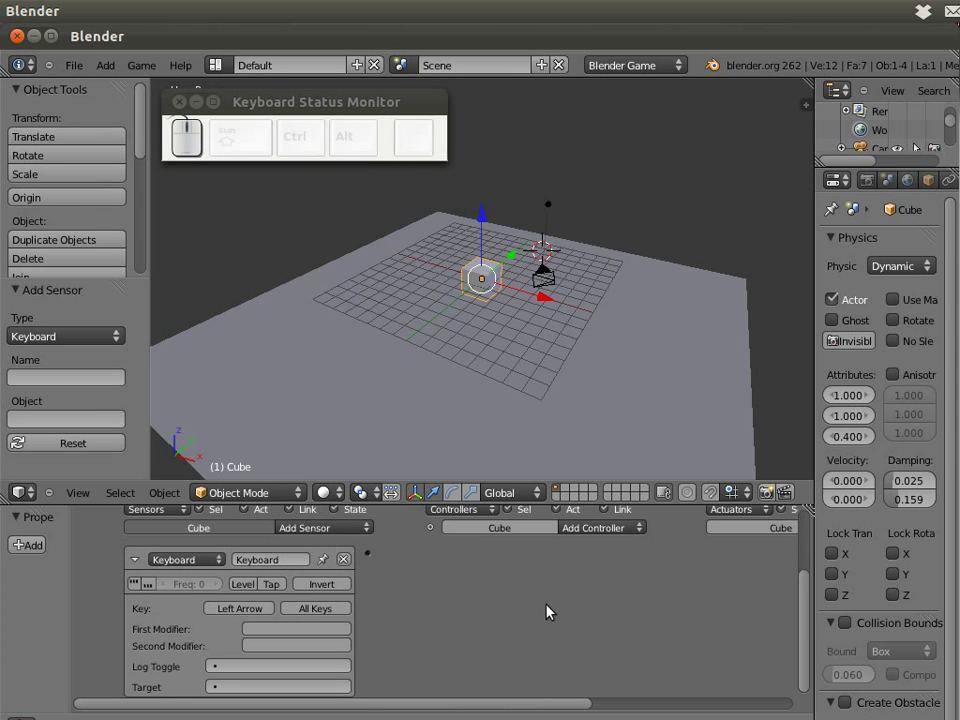
pyautogui.click(640, 532)
# Add an And controller and link the Keyboard sensor's output to it.
pyautogui.click(632, 540)
pyautogui.keyDown('ctrl'); pyautogui.hscroll(3, 474, 548); pyautogui.keyUp('ctrl')
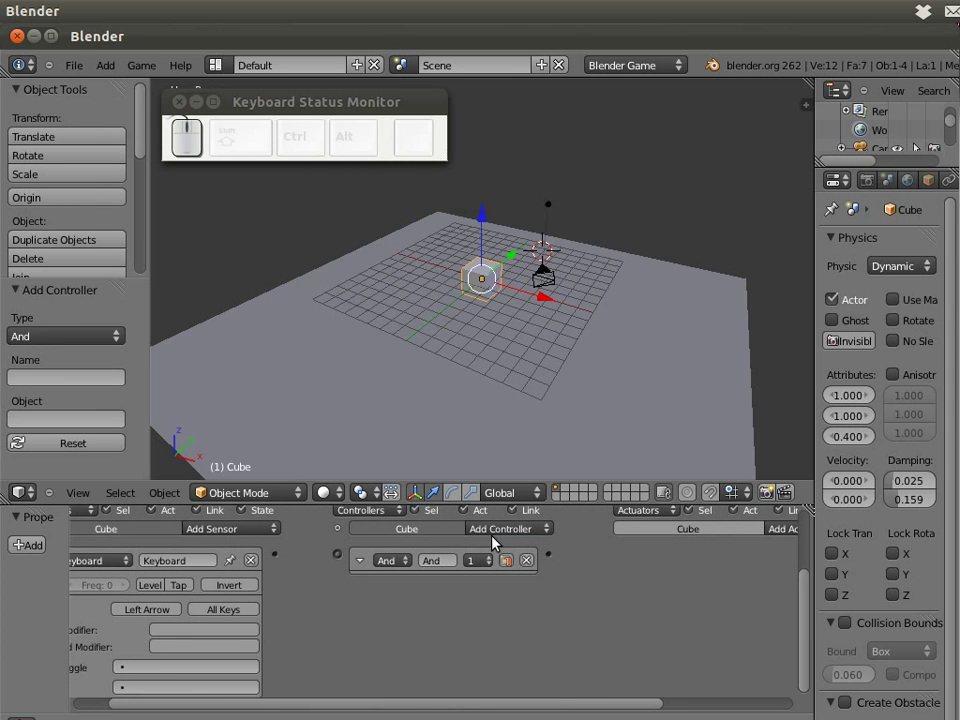
pyautogui.moveTo(338, 556); pyautogui.dragTo(260, 588)
pyautogui.moveTo(315, 585); pyautogui.dragTo(420, 579, button='middle')
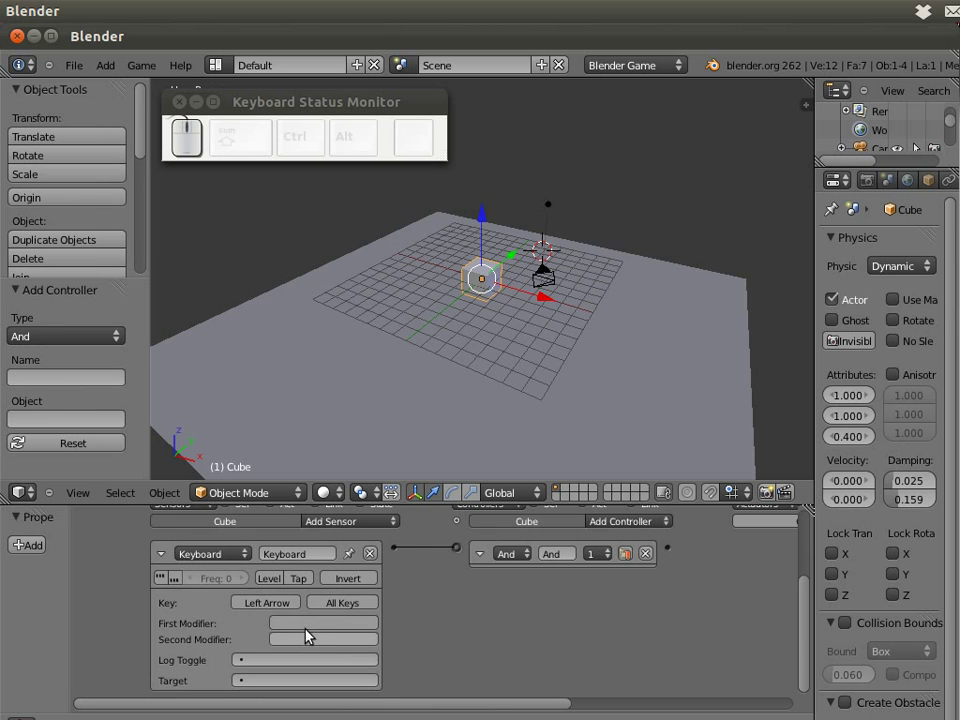
# Pan the Logic Editor to bring the controllers and actuators columns into view.
pyautogui.moveTo(418, 620); pyautogui.dragTo(258, 621, button='middle')
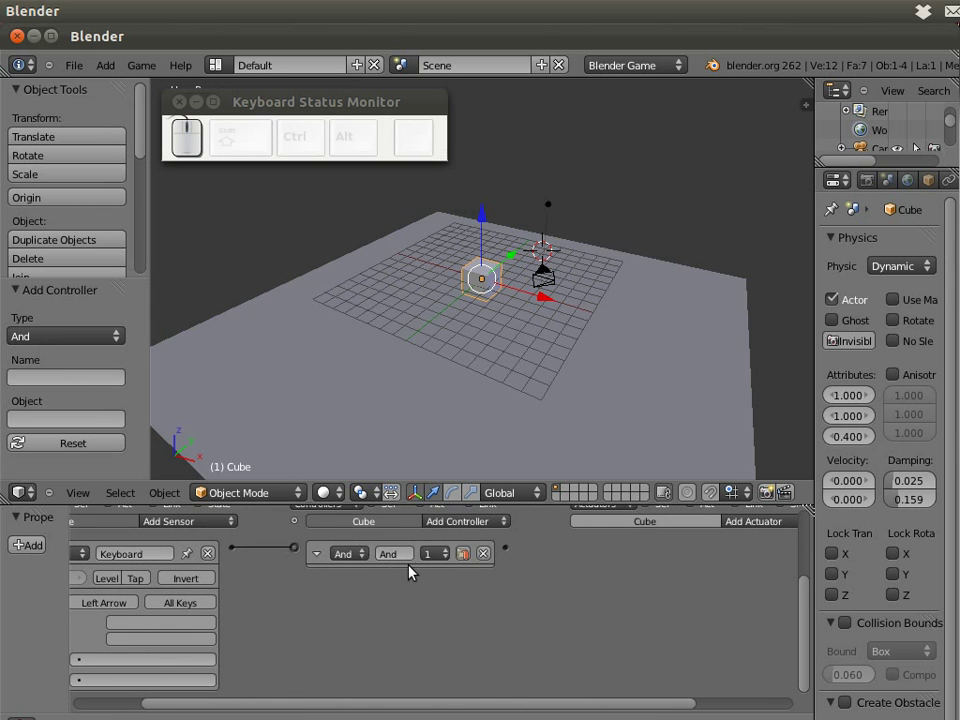
pyautogui.moveTo(429, 570); pyautogui.dragTo(333, 588, button='middle')
pyautogui.click(519, 546)
pyautogui.click(523, 540)
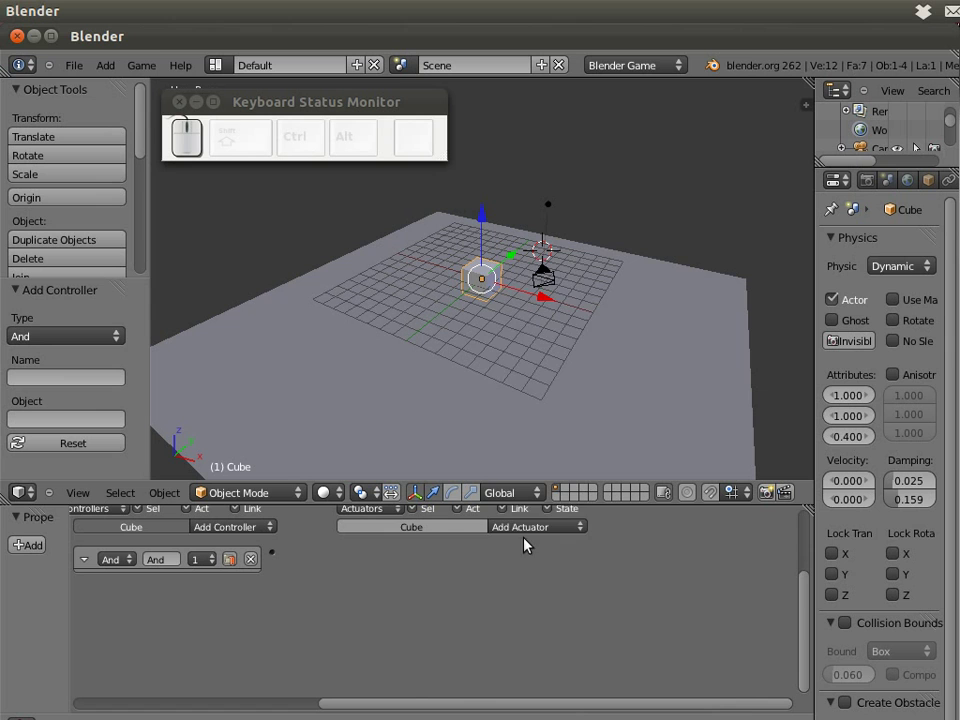
pyautogui.click(525, 528)
pyautogui.moveTo(495, 579)
pyautogui.mouseDown(button='middle')
pyautogui.moveTo(515, 655)
pyautogui.moveTo(495, 585)
pyautogui.moveTo(510, 580)
pyautogui.mouseUp(button='middle')
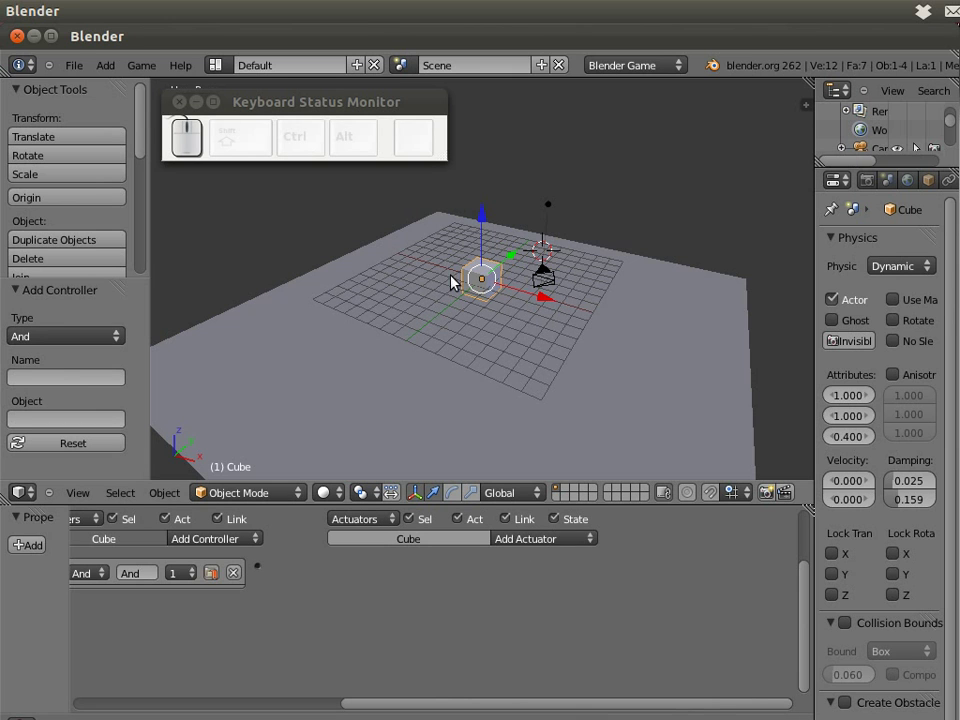
# Add a Simple Motion actuator and heighten the Logic Editor to reveal its Damping Frames row.
pyautogui.click(575, 541)
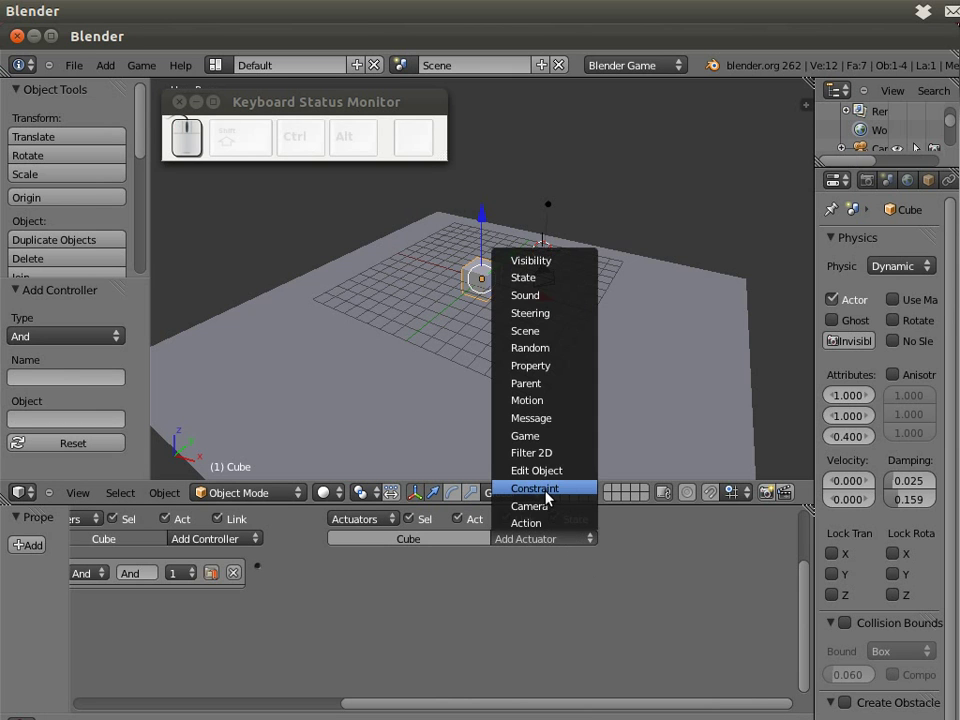
pyautogui.click(544, 400)
pyautogui.scroll(-1, 632, 580)
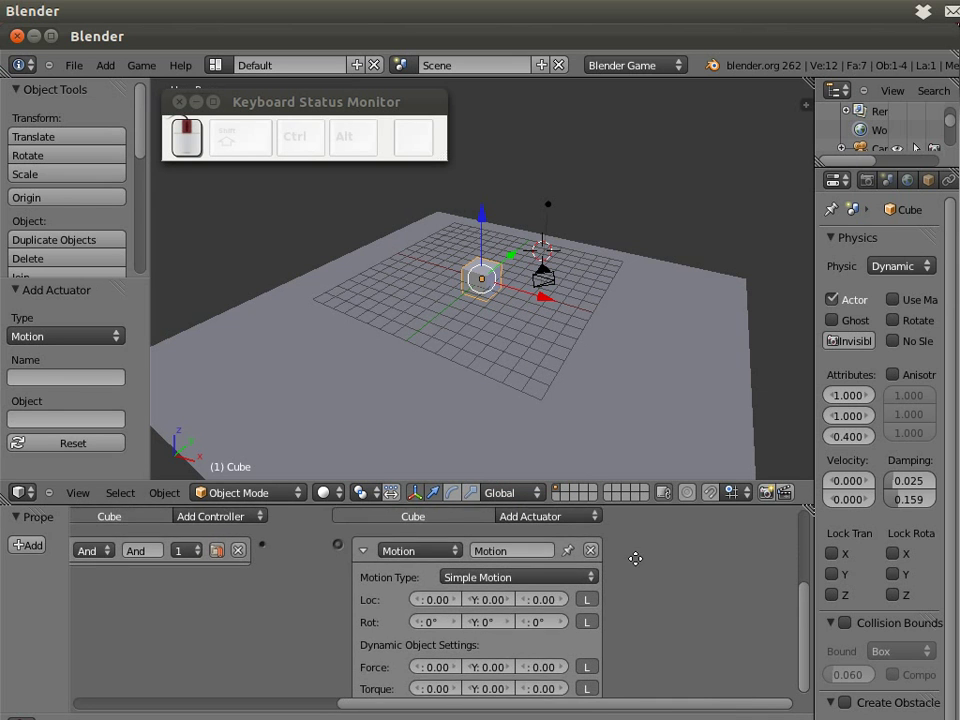
pyautogui.moveTo(810, 615); pyautogui.dragTo(805, 592)
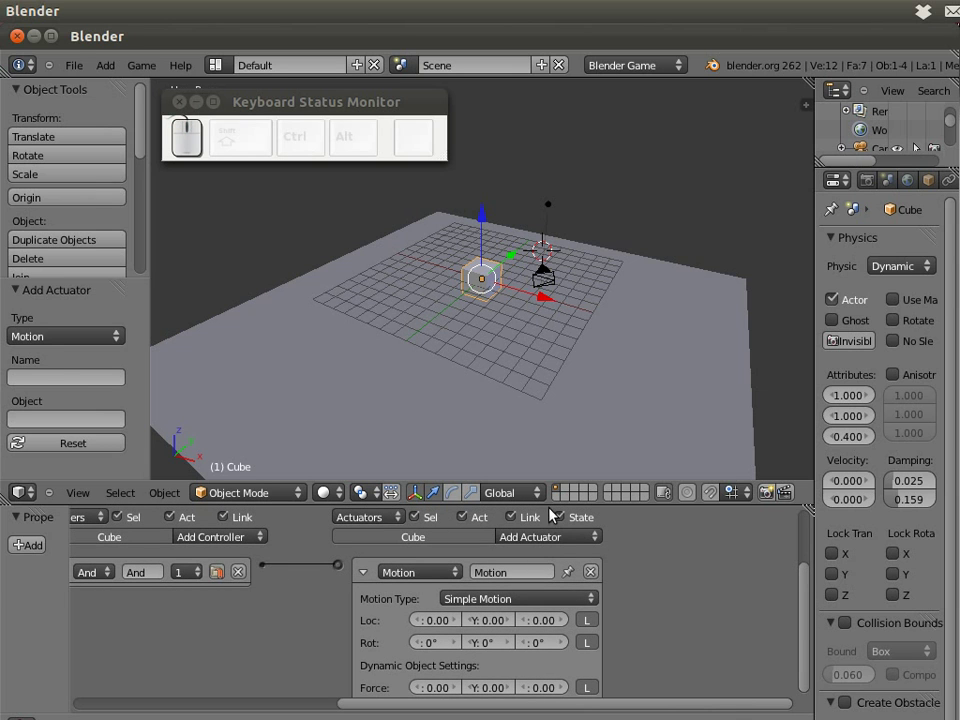
pyautogui.moveTo(415, 504); pyautogui.dragTo(415, 369)
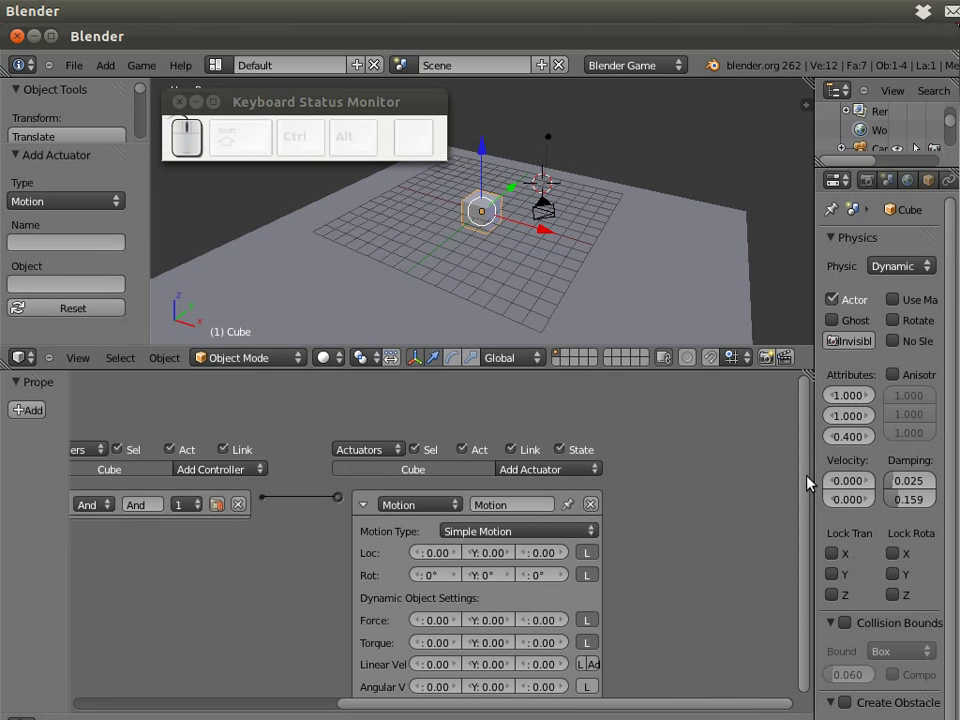
pyautogui.moveTo(812, 472); pyautogui.dragTo(795, 573)
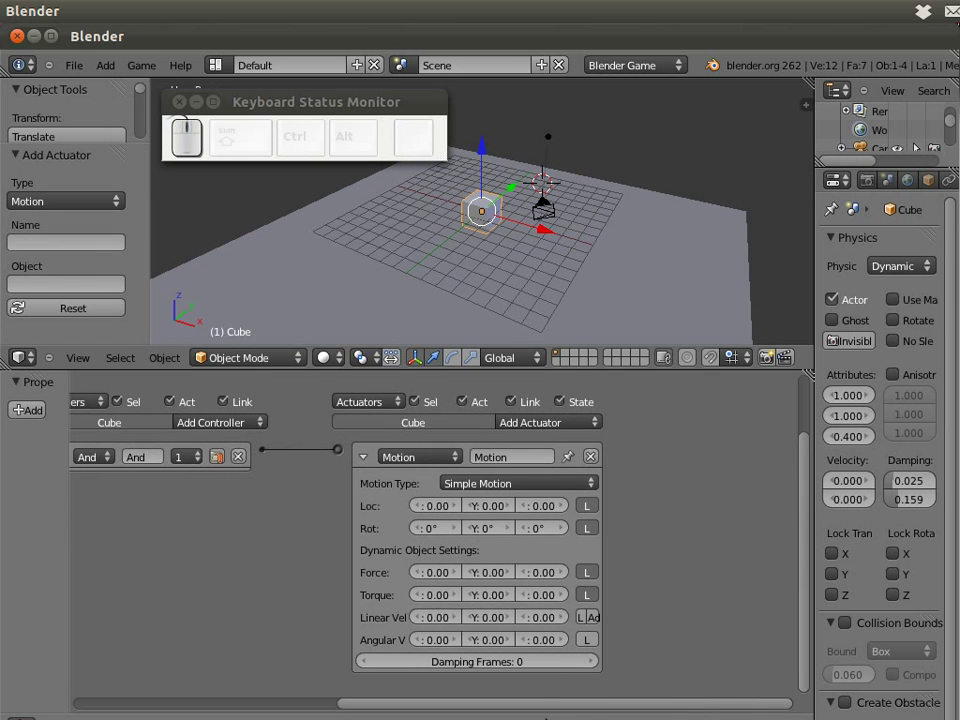
pyautogui.moveTo(543, 711); pyautogui.dragTo(480, 708)
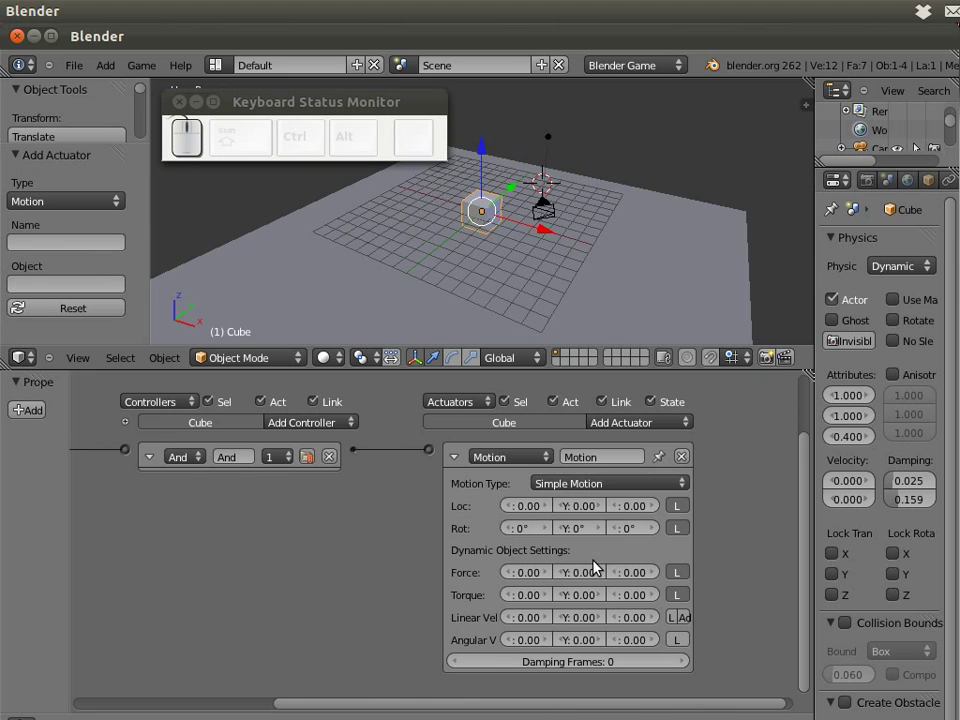
pyautogui.click(580, 485)
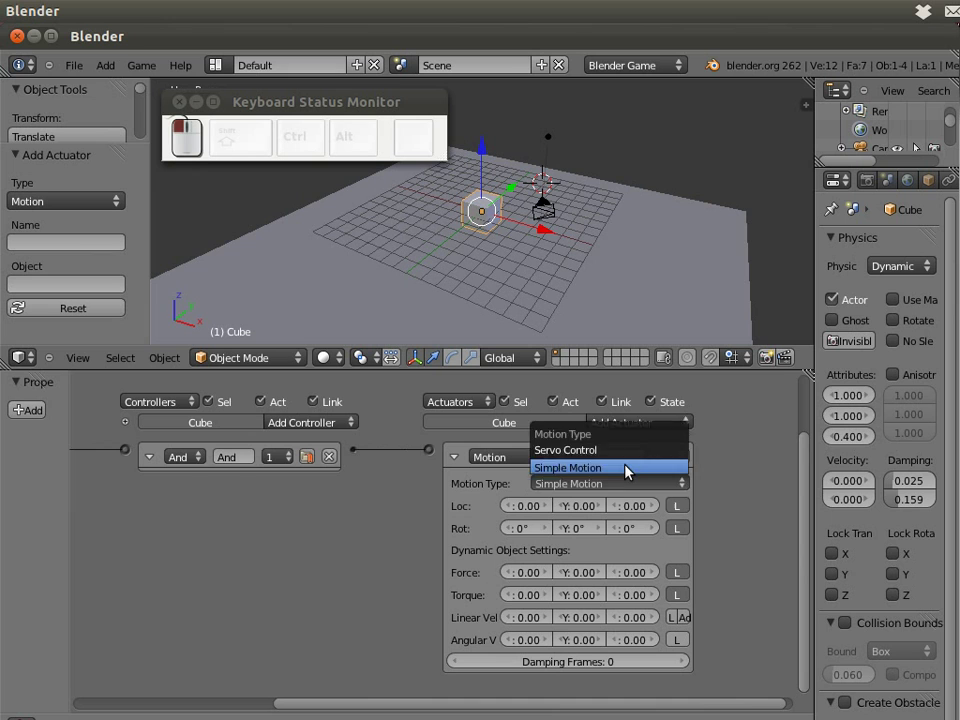
pyautogui.click(626, 470)
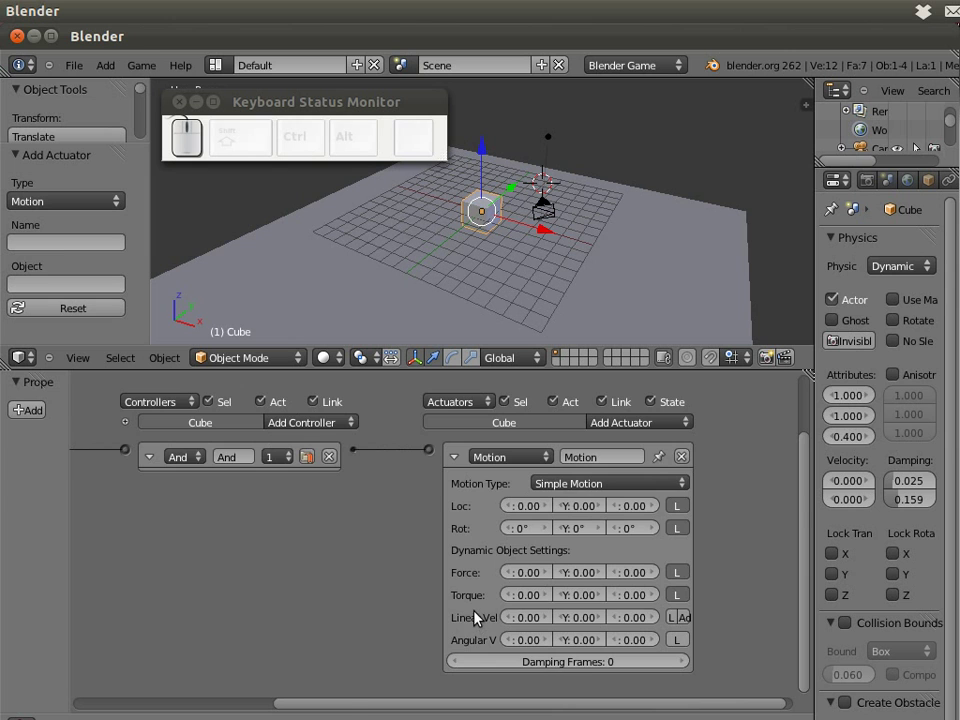
pyautogui.scroll(3, 478, 617)
pyautogui.moveTo(806, 530); pyautogui.dragTo(806, 580)
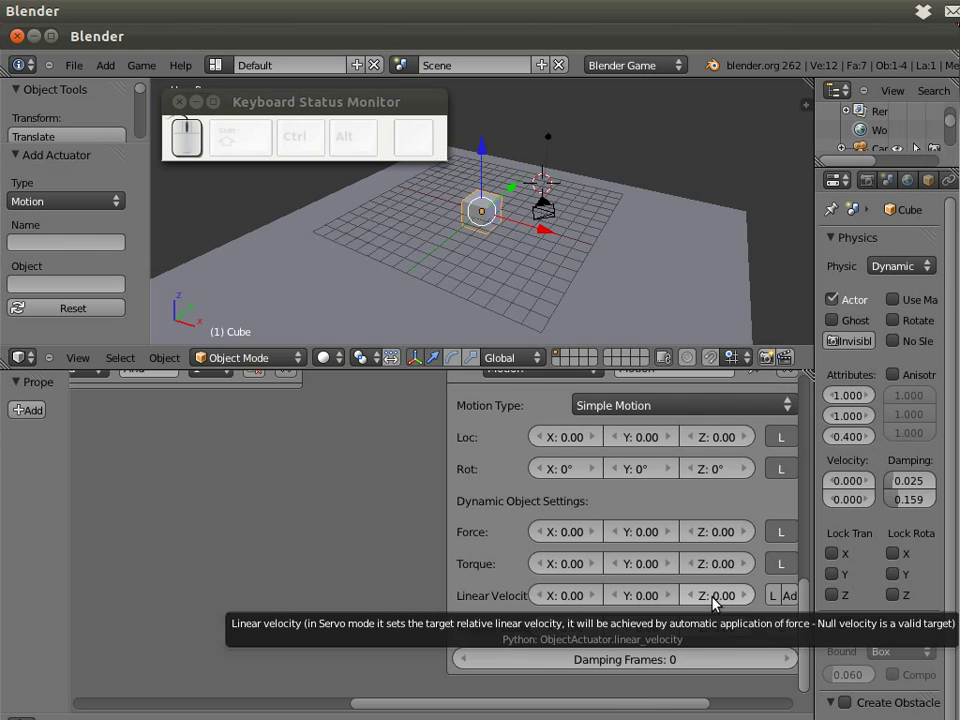
pyautogui.moveTo(537, 235); pyautogui.dragTo(283, 237, button='middle')
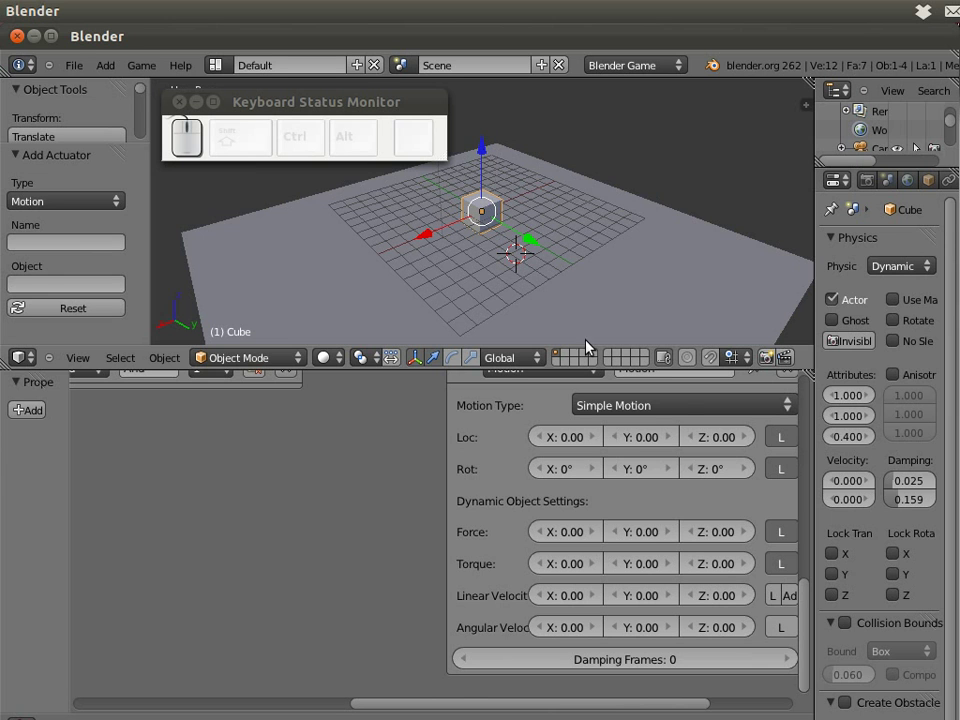
# In Edit Mode, select the cube's front-face vertices and scale them down to about 0.37.
pyautogui.moveTo(370, 262); pyautogui.dragTo(440, 226, button='middle')
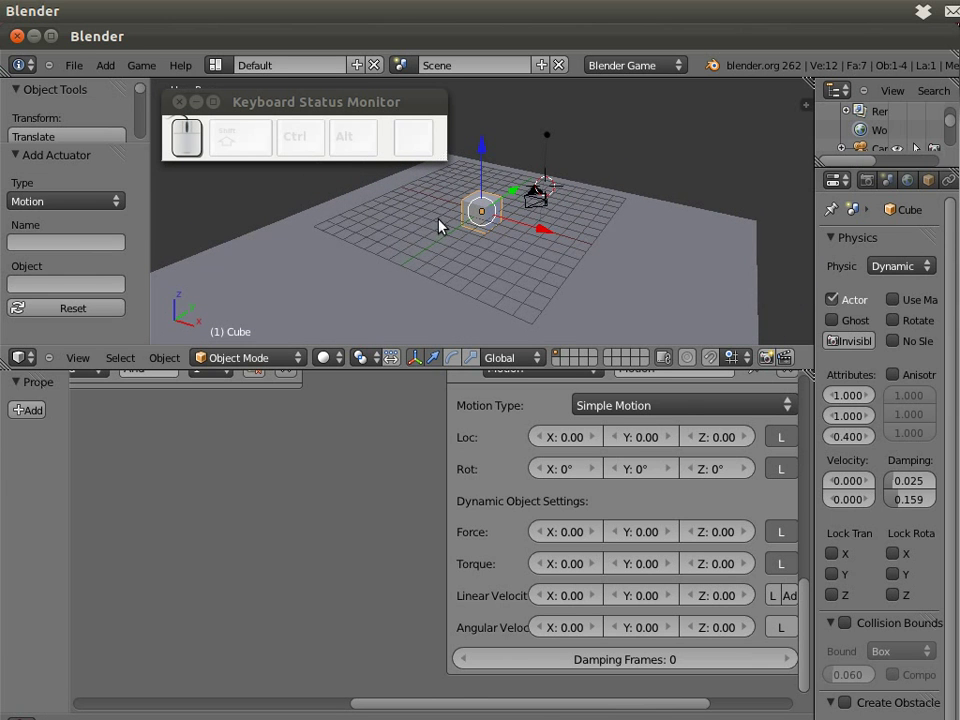
pyautogui.press('Tab')
pyautogui.rightClick(485, 222)
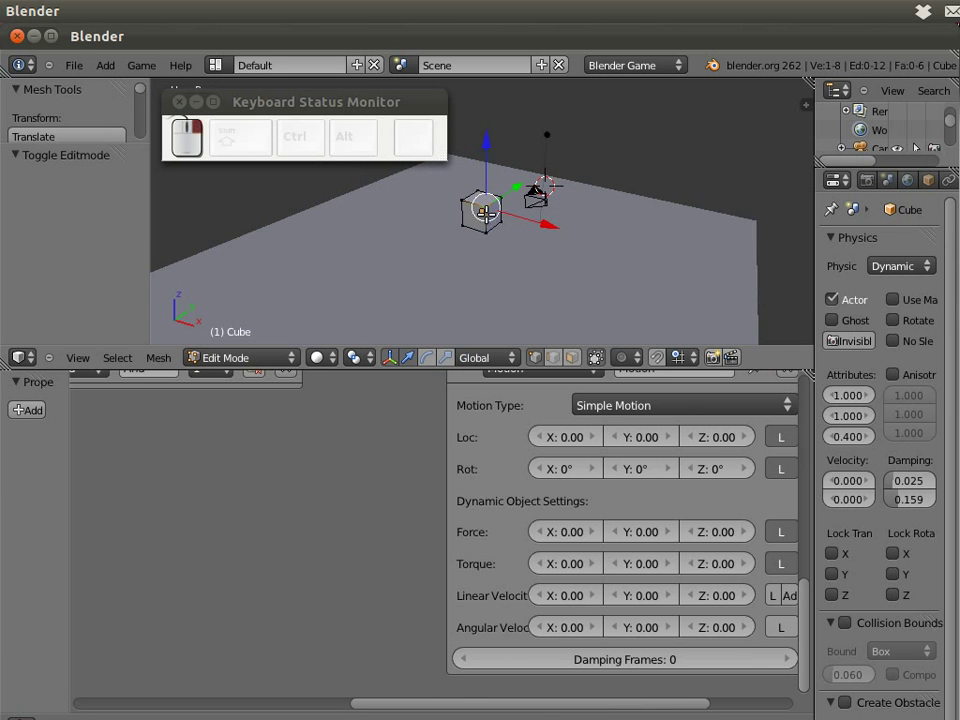
pyautogui.keyDown('shift'); pyautogui.rightClick(504, 200); pyautogui.keyUp('shift')
pyautogui.keyDown('shift'); pyautogui.rightClick(500, 226); pyautogui.keyUp('shift')
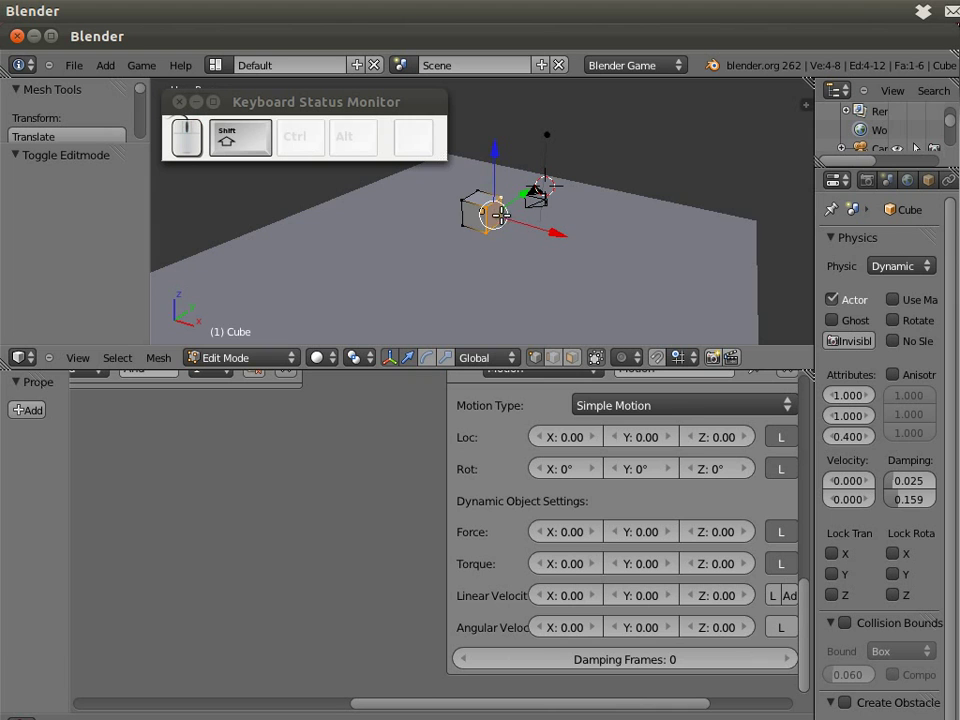
pyautogui.press('s')
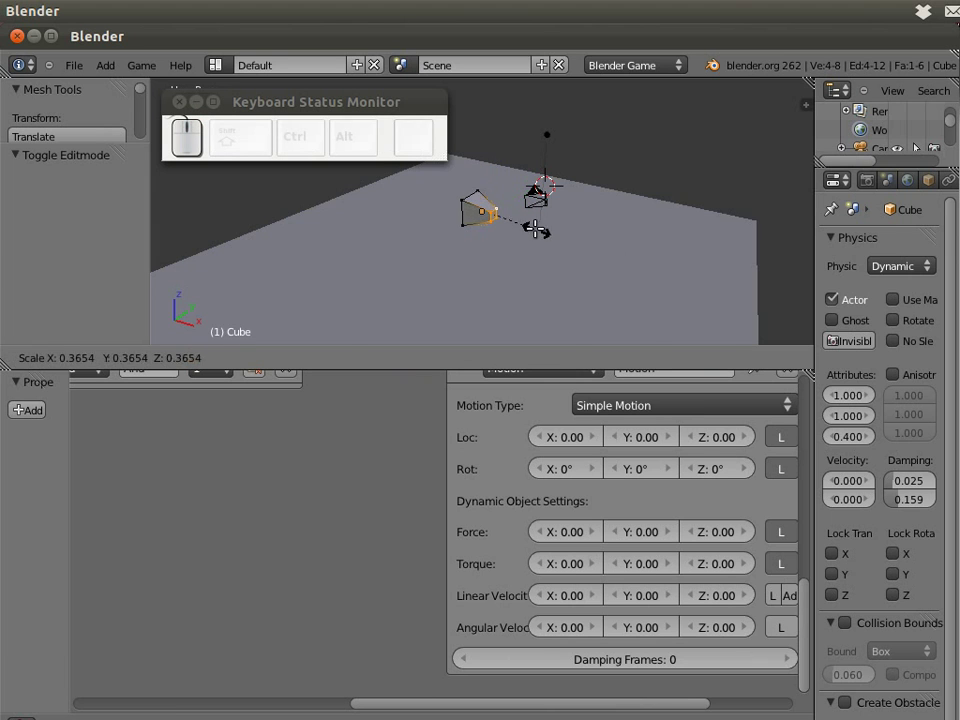
pyautogui.click(498, 238)
pyautogui.scroll(2, 498, 238)
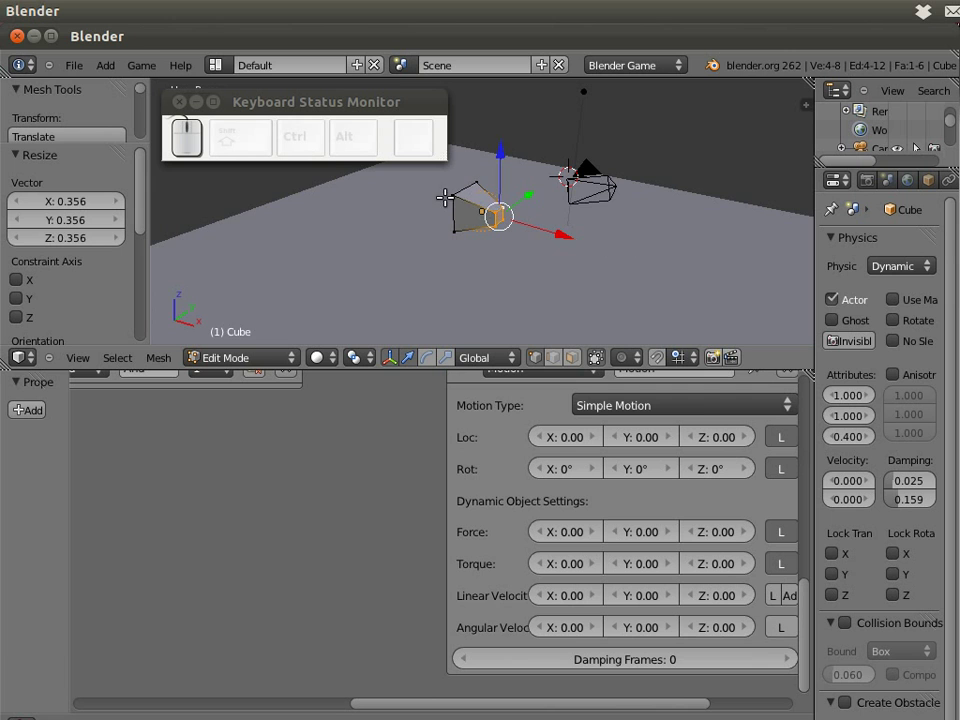
# Return to Object Mode and reselect the tapered cube.
pyautogui.press('Tab')
pyautogui.moveTo(508, 242); pyautogui.dragTo(536, 242, button='middle')
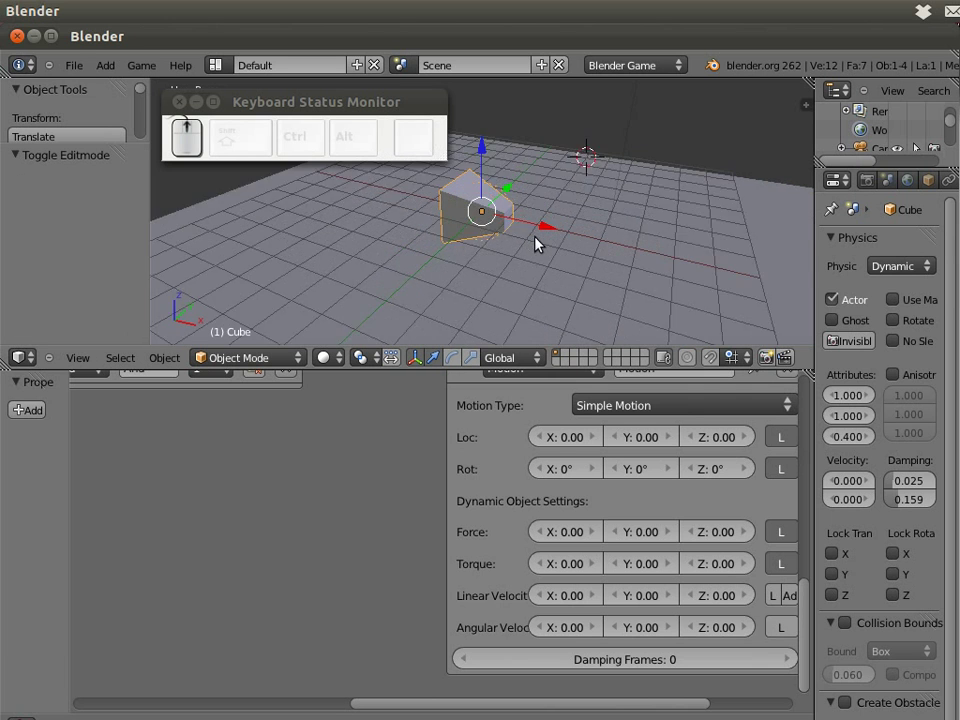
pyautogui.scroll(2, 465, 243)
pyautogui.scroll(2, 536, 240)
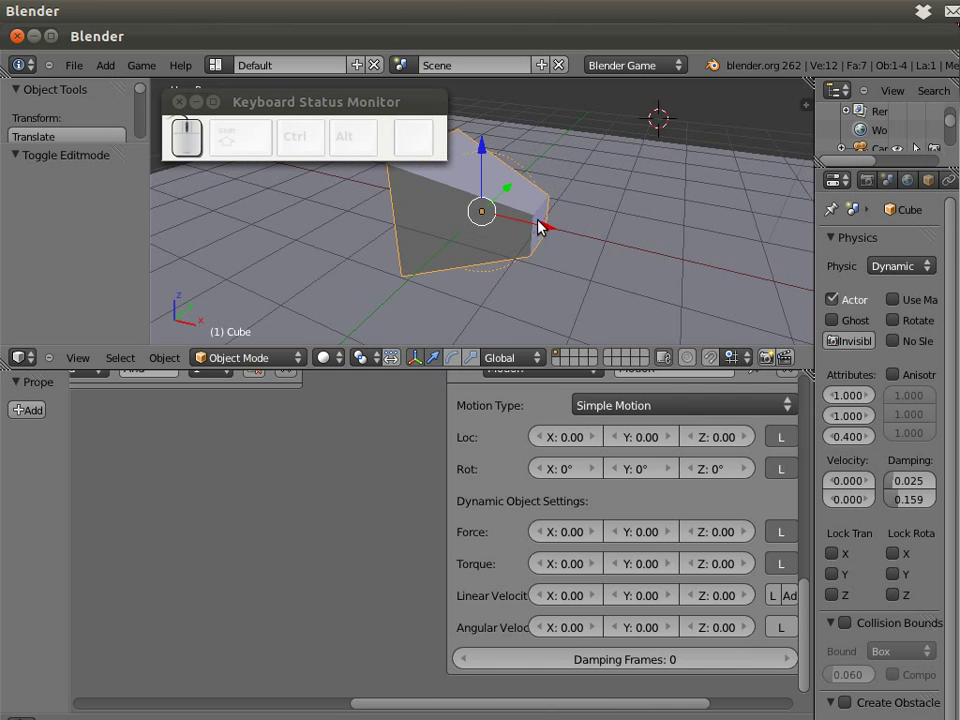
pyautogui.moveTo(536, 232); pyautogui.dragTo(543, 217, button='middle')
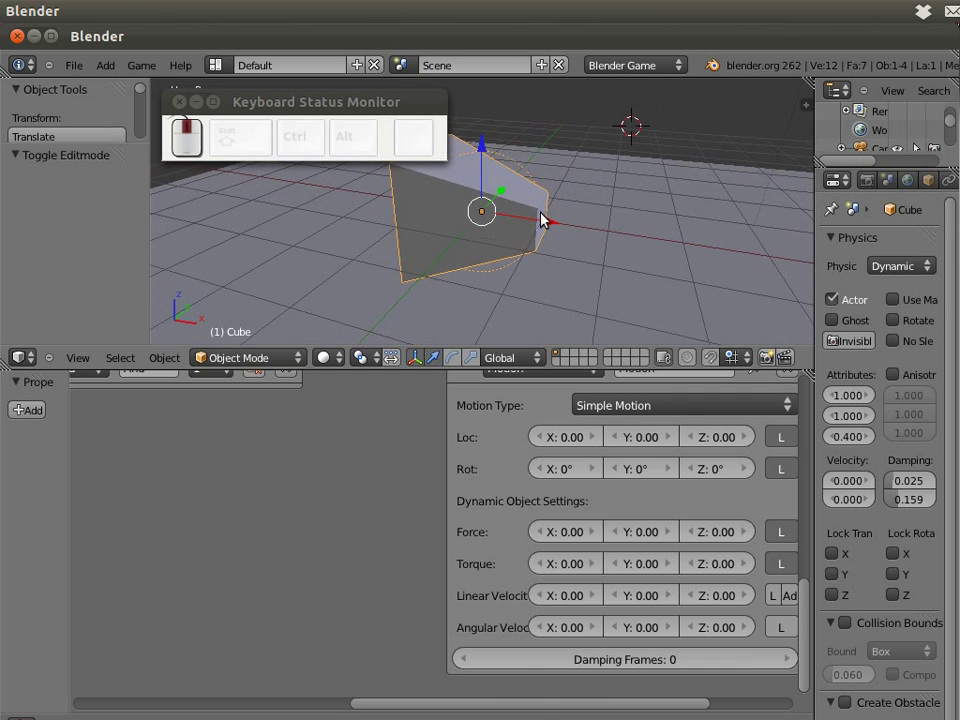
pyautogui.rightClick(396, 222)
pyautogui.moveTo(396, 222); pyautogui.dragTo(446, 212, button='middle')
pyautogui.rightClick(468, 213)
pyautogui.scroll(-3, 501, 253)
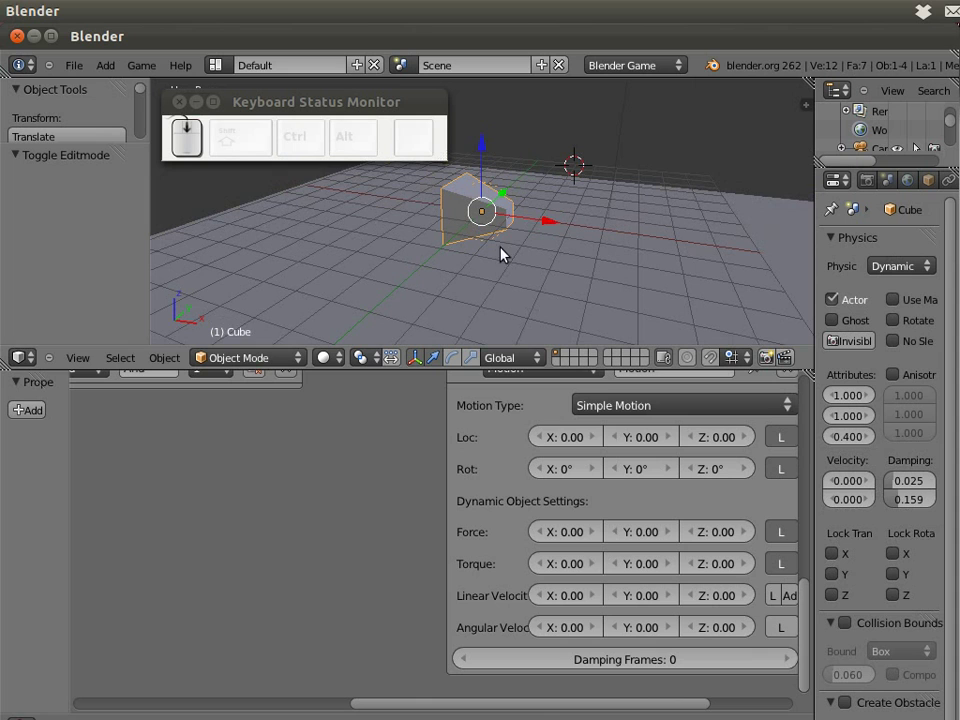
# Enter 5 in the Motion actuator's Linear Velocity X and turn on its L (local) toggle.
pyautogui.click(553, 595)
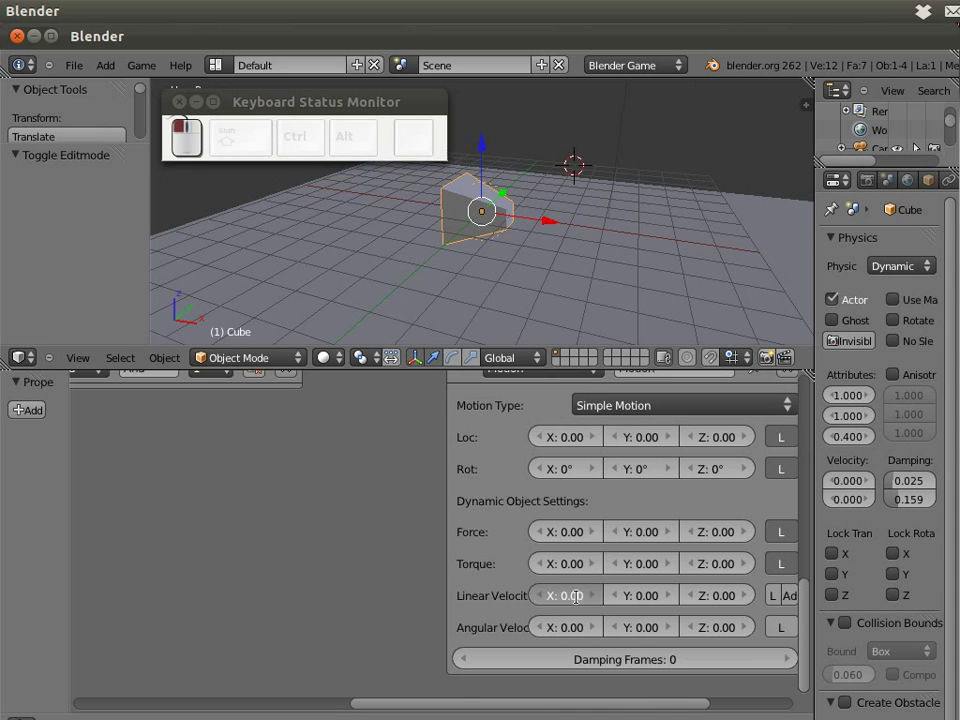
pyautogui.write('5')
pyautogui.click(295, 598)
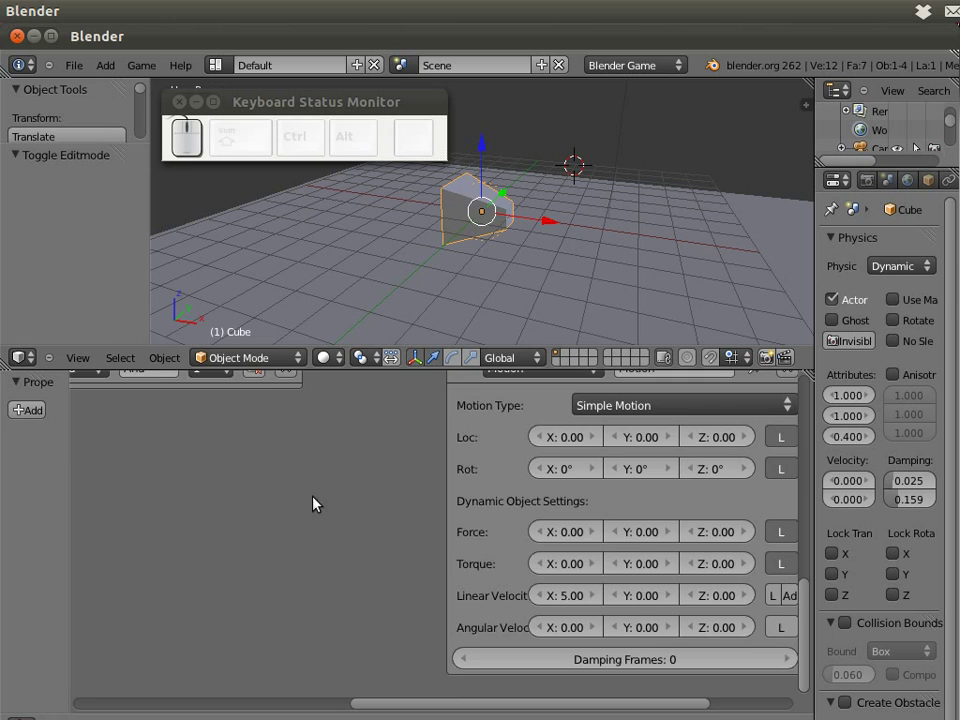
pyautogui.scroll(-1, 312, 503)
pyautogui.scroll(-2, 314, 524)
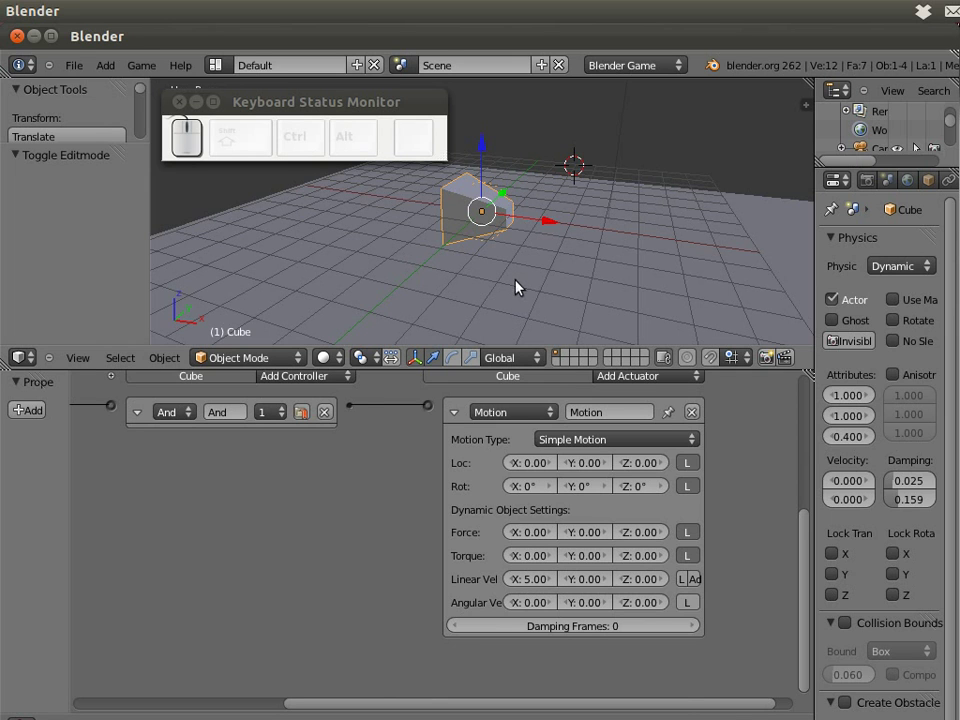
pyautogui.moveTo(514, 283); pyautogui.dragTo(427, 270, button='middle')
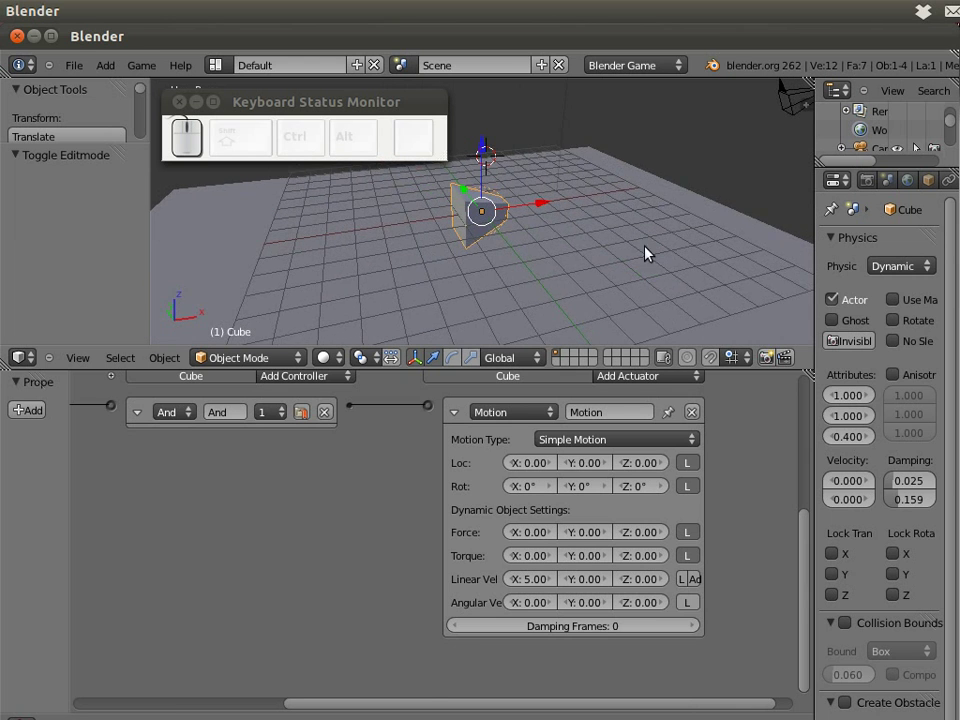
pyautogui.moveTo(645, 253); pyautogui.dragTo(667, 410, button='middle')
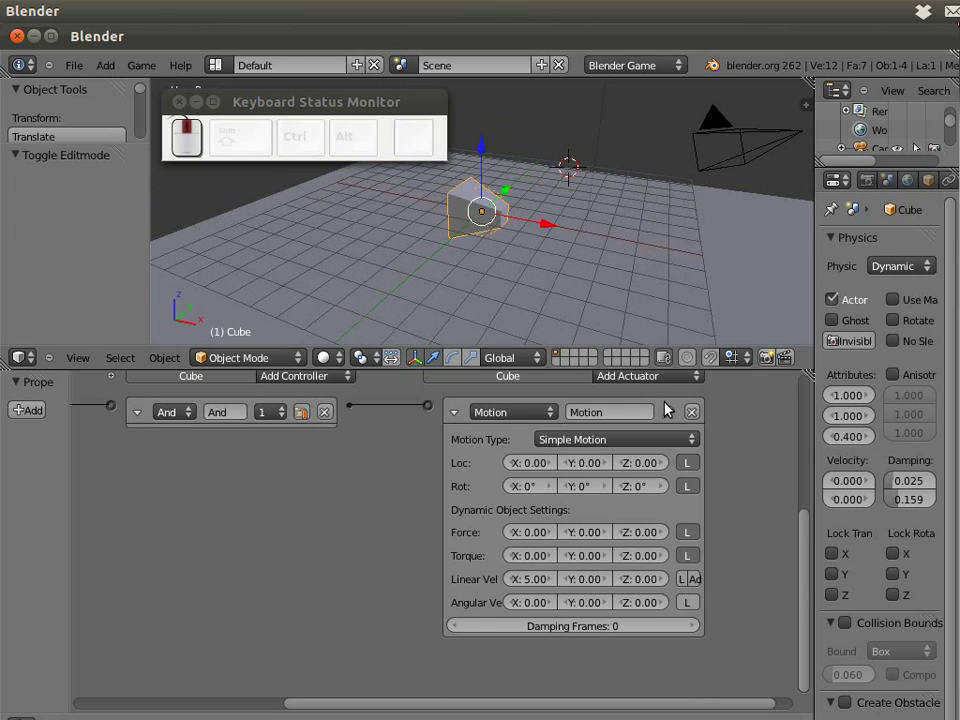
pyautogui.click(682, 584)
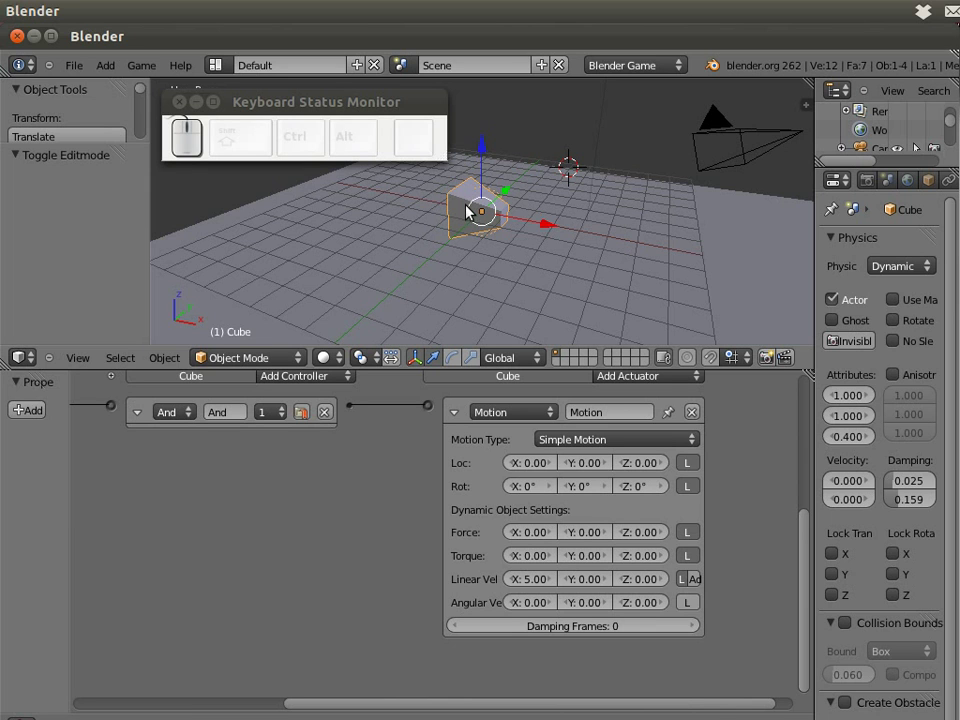
pyautogui.moveTo(523, 373); pyautogui.dragTo(540, 505)
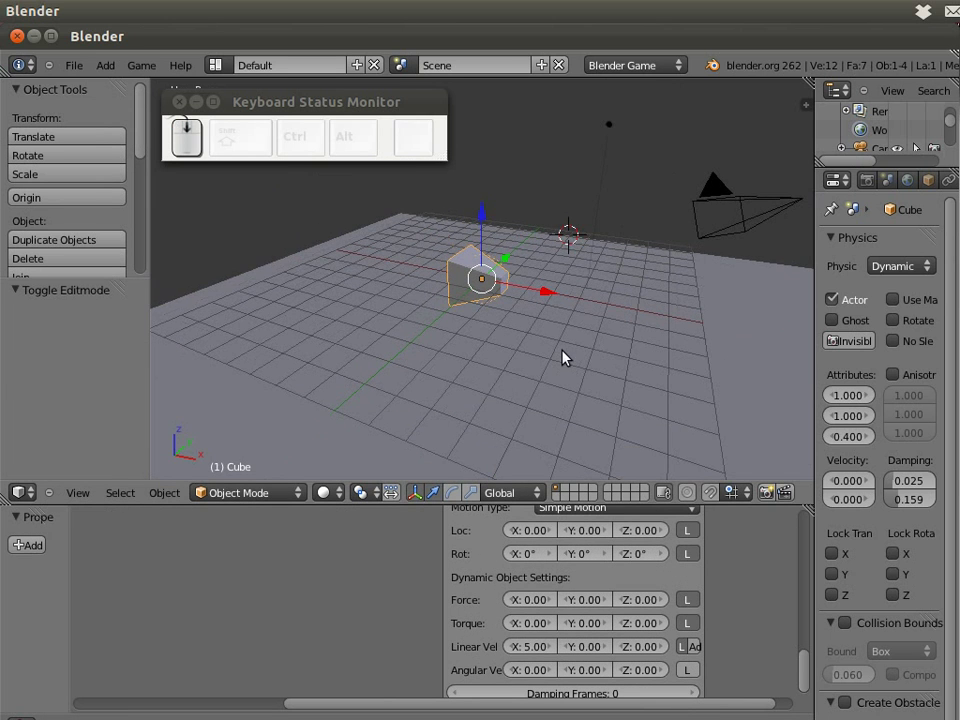
# Test-run the game with the Left Arrow key, then stop it.
pyautogui.press('p')
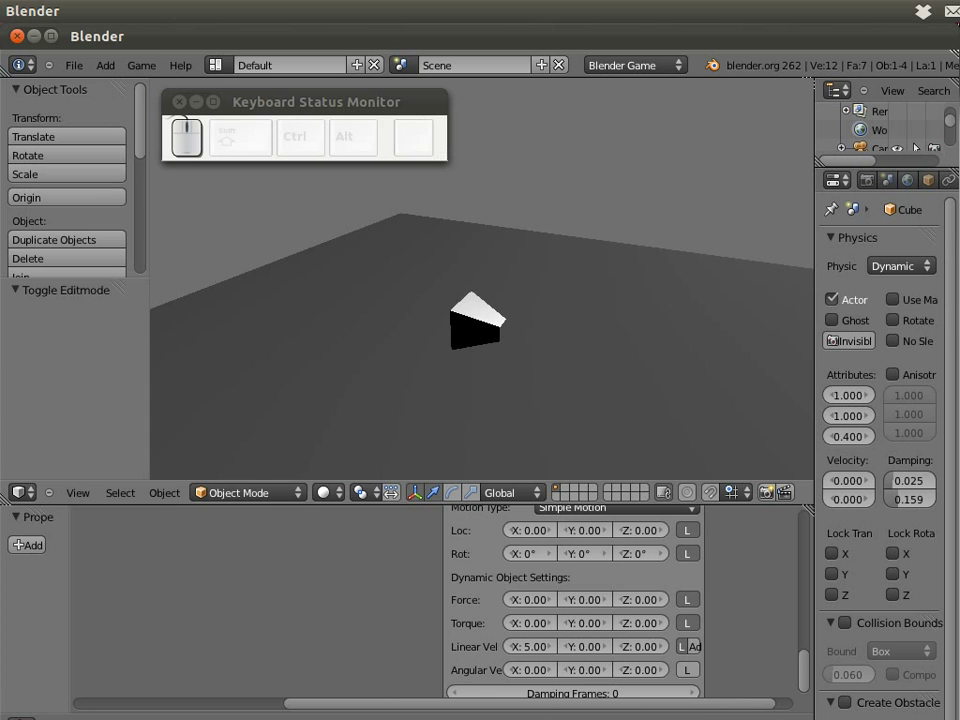
pyautogui.press('Left')
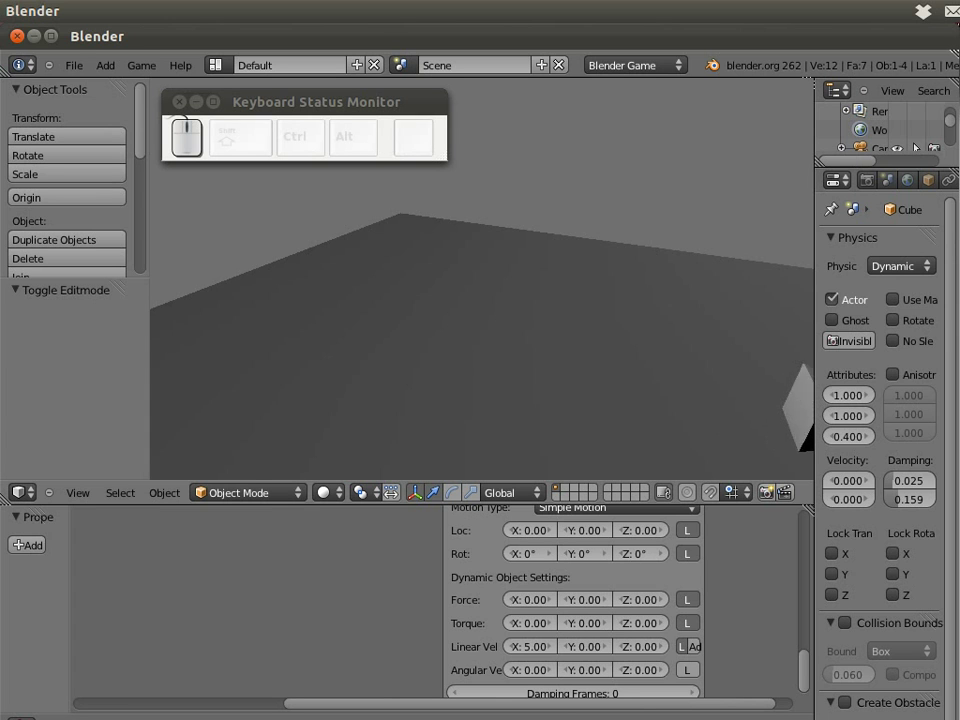
pyautogui.press('Escape')
# Change the Keyboard sensor's key to Up Arrow.
pyautogui.scroll(-3, 324, 628)
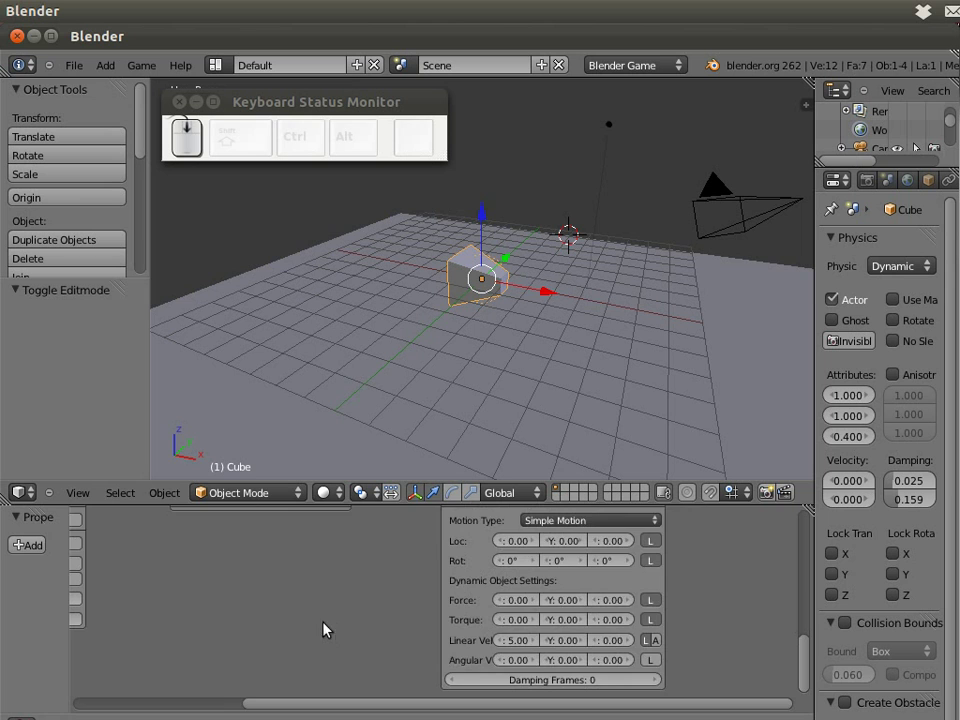
pyautogui.keyDown('ctrl'); pyautogui.hscroll(-10, 297, 617); pyautogui.keyUp('ctrl')
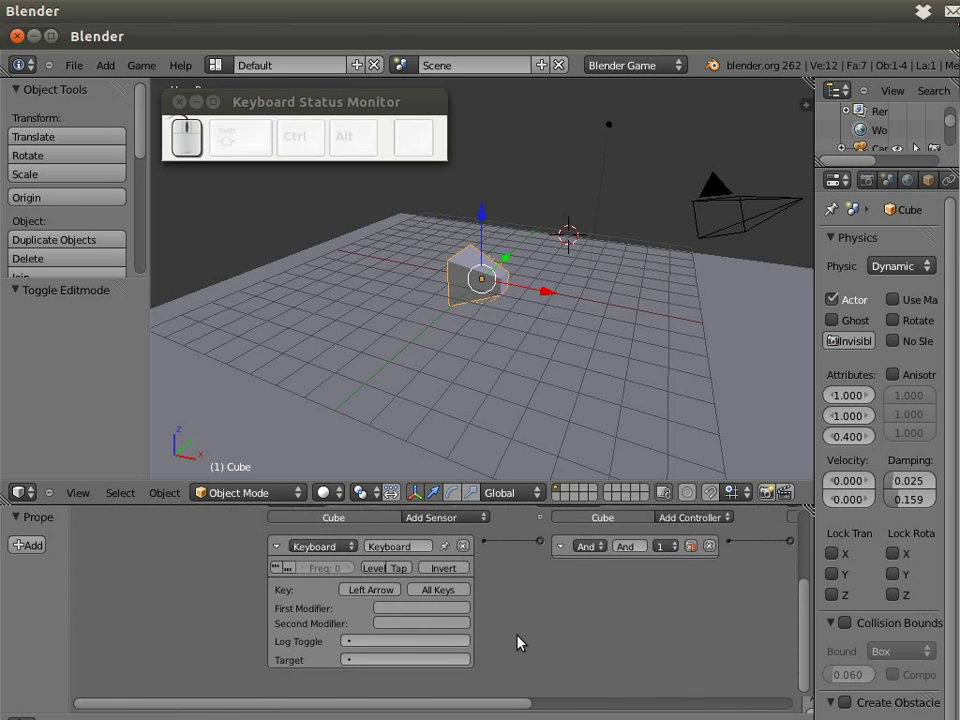
pyautogui.click(392, 590)
pyautogui.press('Up')
pyautogui.moveTo(518, 706); pyautogui.dragTo(773, 706)
pyautogui.scroll(-2, 588, 590)
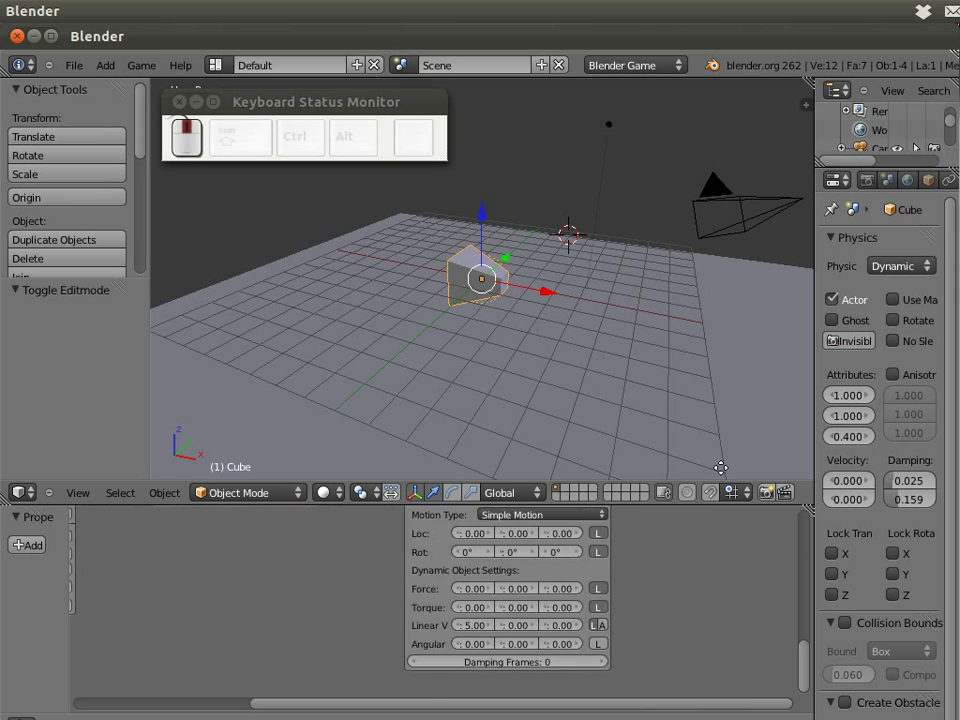
# Run the game twice, pushing the cube forward with Up Arrow each time.
pyautogui.click(580, 350)
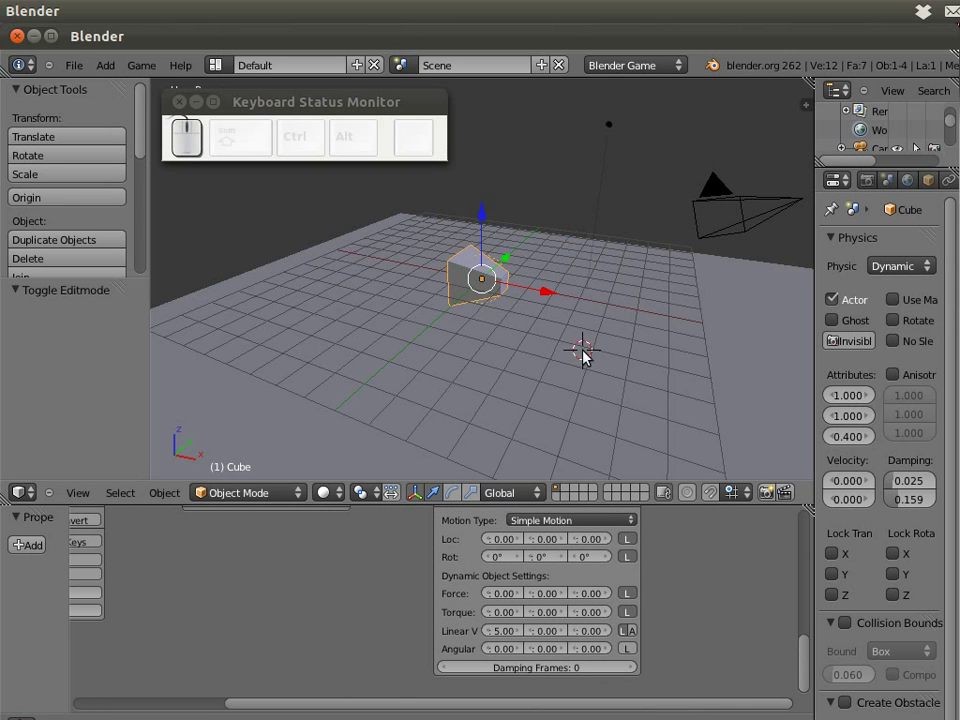
pyautogui.press('p')
pyautogui.press('Up')
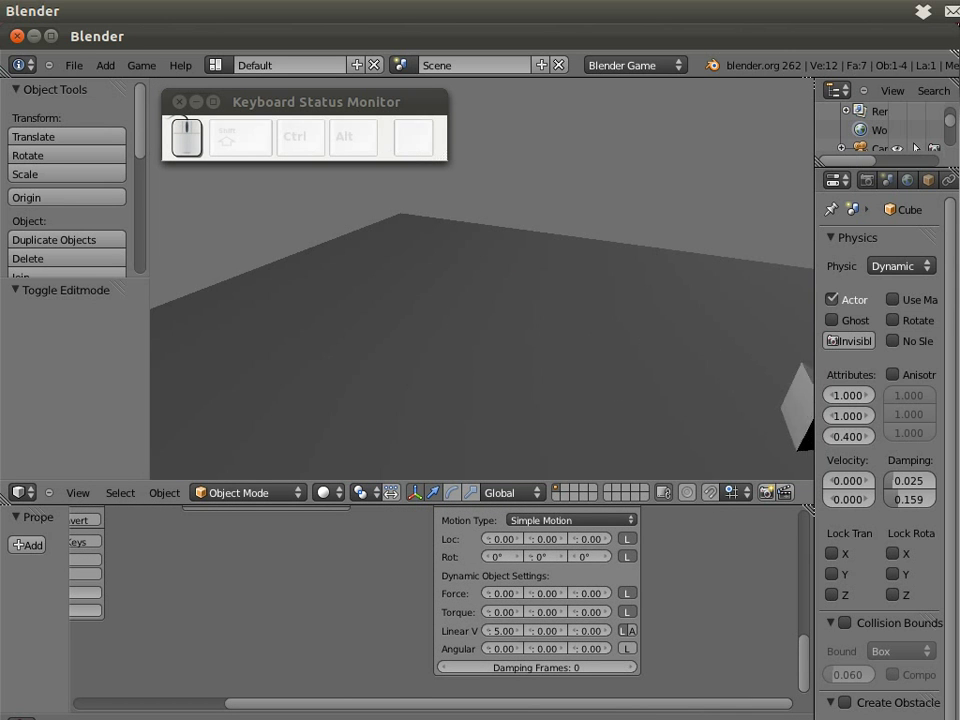
pyautogui.press('Escape')
pyautogui.press('p')
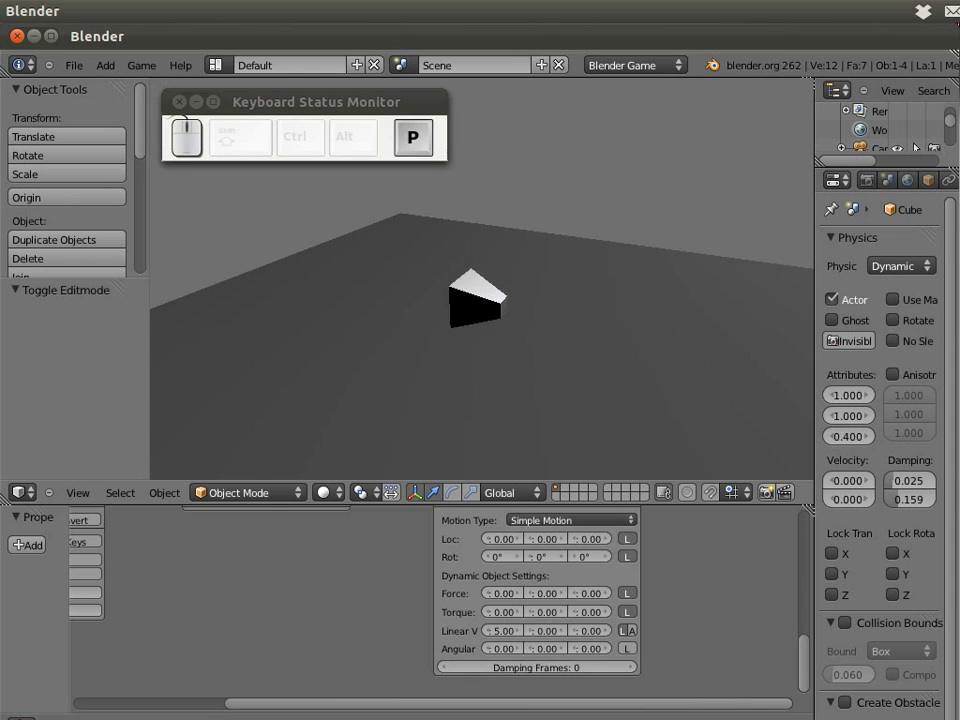
pyautogui.press('Up')
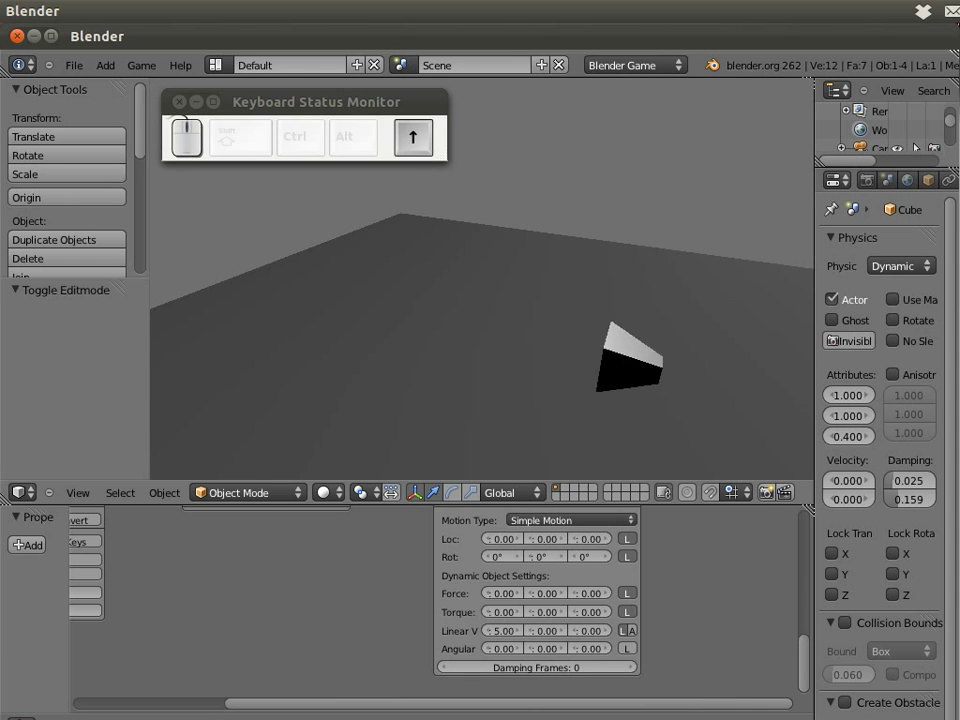
pyautogui.press('Escape')
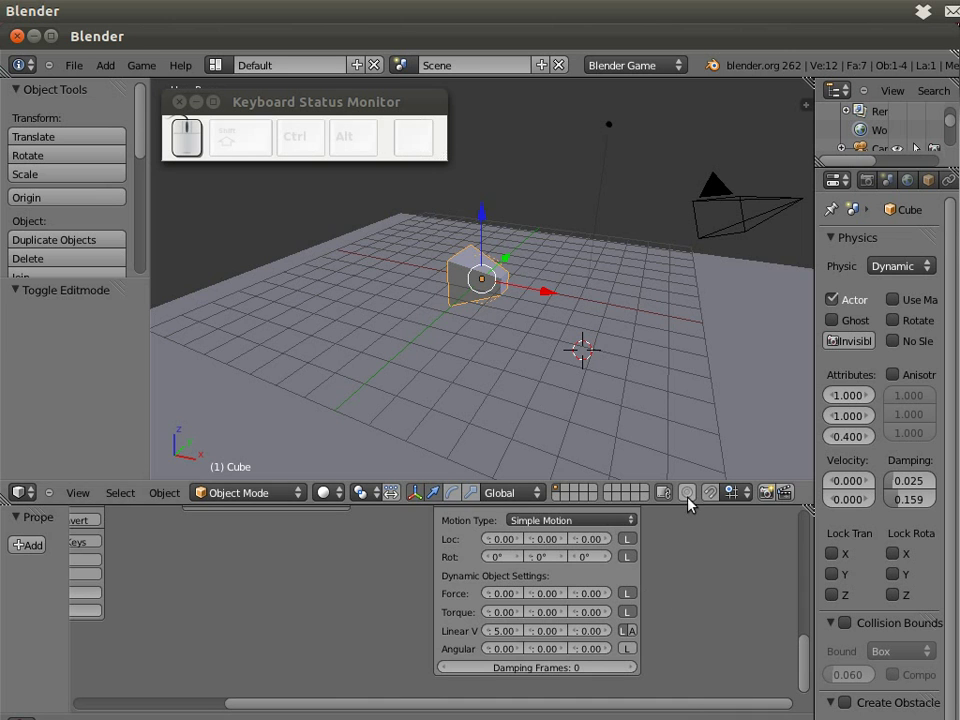
# Enlarge the Logic editor and collapse the existing Keyboard sensor and Motion actuator.
pyautogui.moveTo(686, 500); pyautogui.dragTo(230, 420)
pyautogui.press('Home')
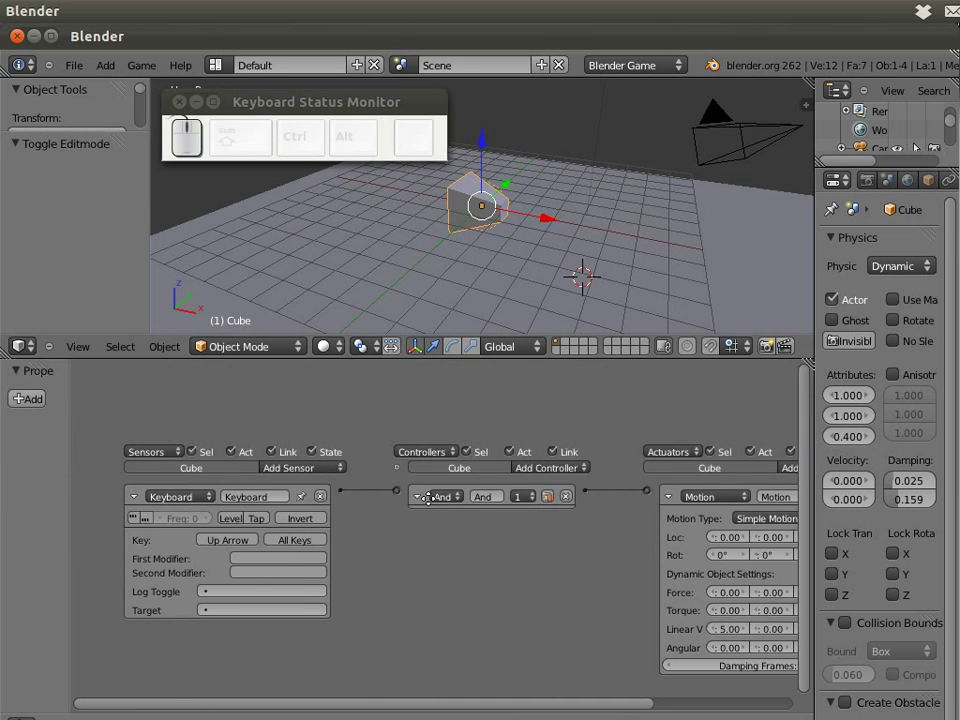
pyautogui.click(138, 497)
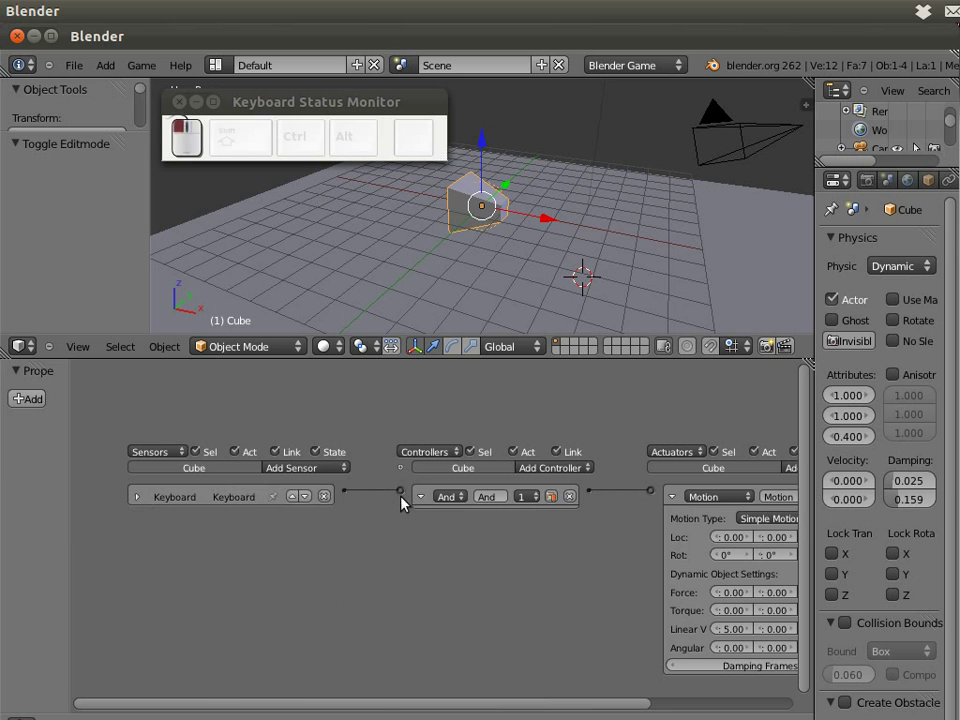
pyautogui.click(680, 496)
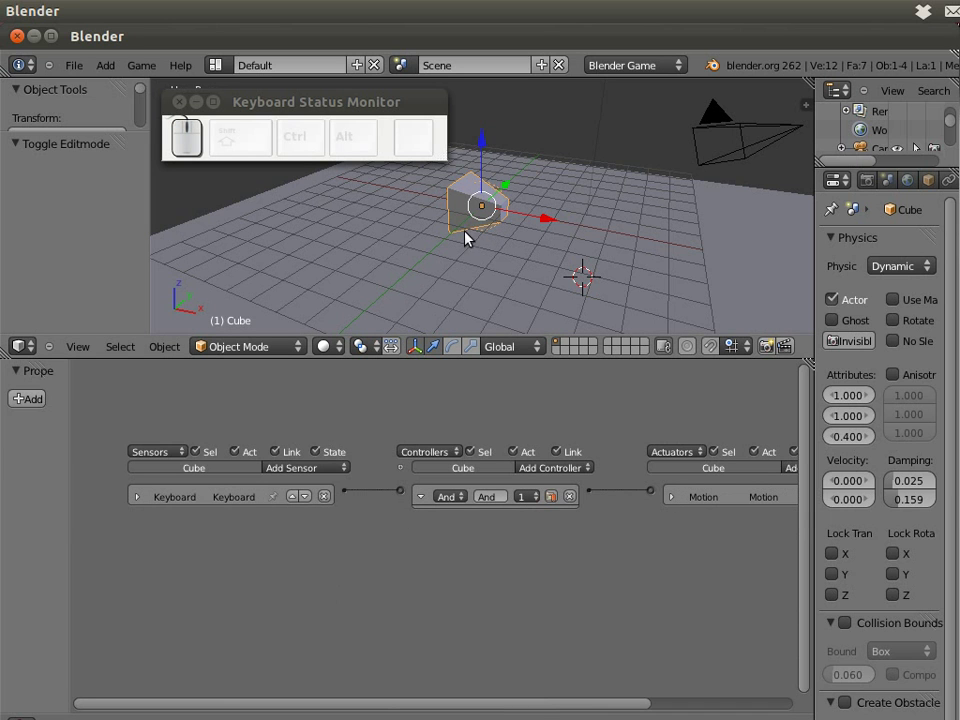
# Add a Keyboard sensor set to Left Arrow and a second And controller.
pyautogui.click(290, 470)
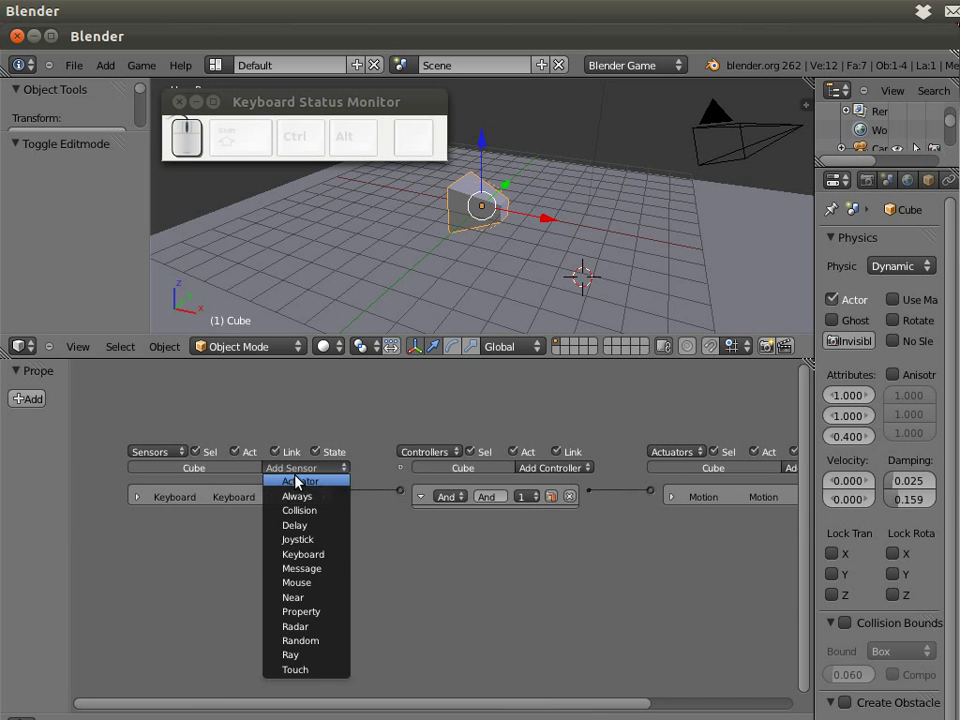
pyautogui.click(310, 555)
pyautogui.click(565, 469)
pyautogui.click(567, 482)
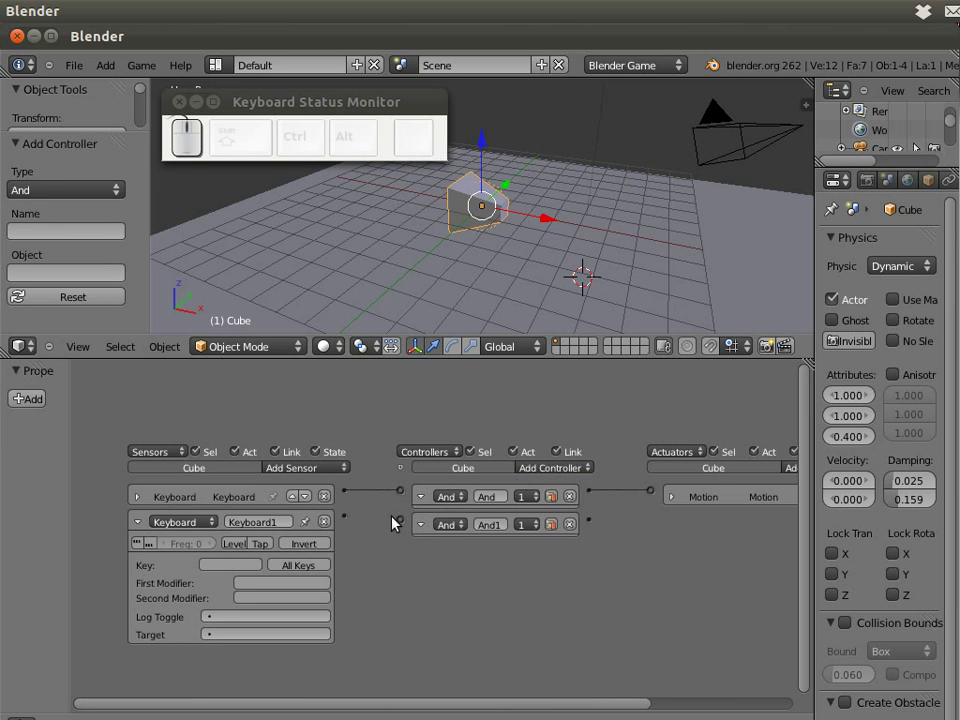
pyautogui.click(237, 566)
pyautogui.press('Left')
pyautogui.click(137, 521)
# Add a new Motion actuator, Motion1, to the cube.
pyautogui.moveTo(521, 574); pyautogui.dragTo(290, 570, button='middle')
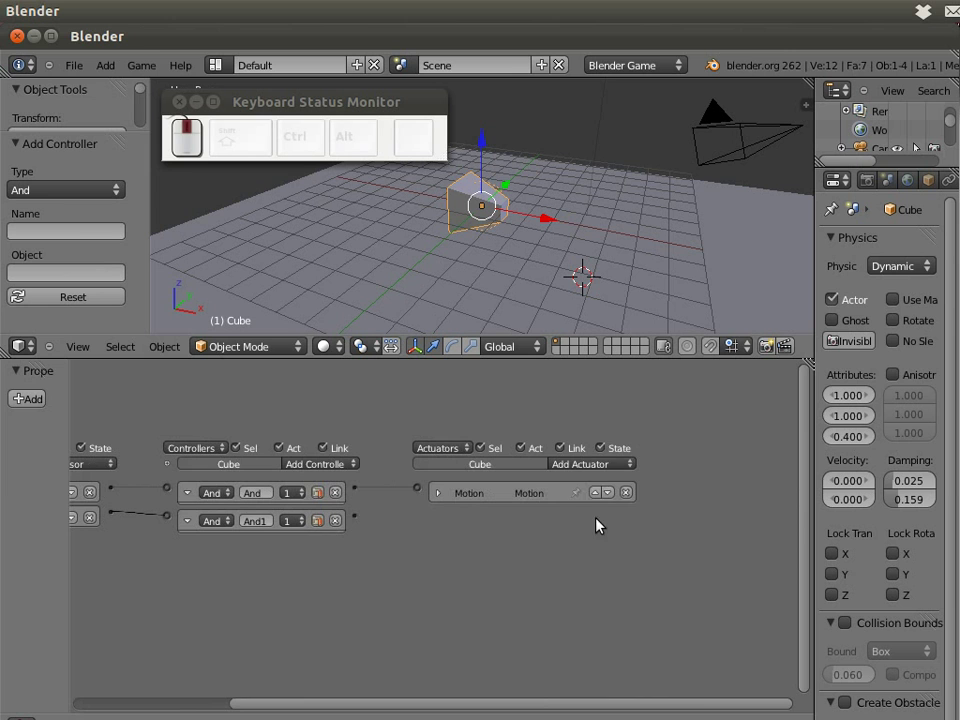
pyautogui.click(590, 464)
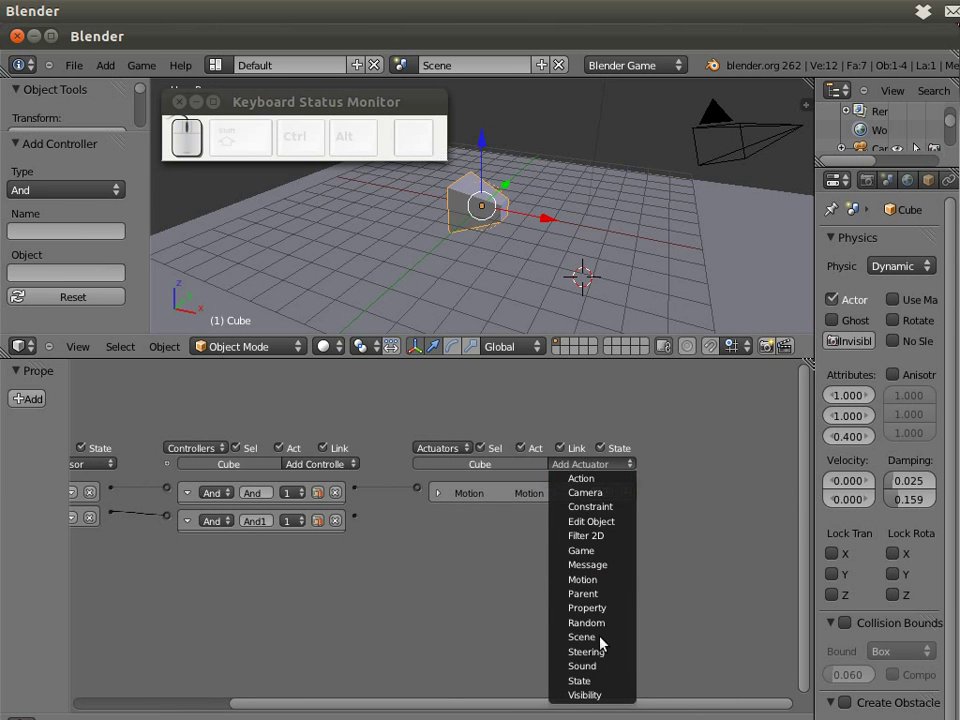
pyautogui.click(575, 580)
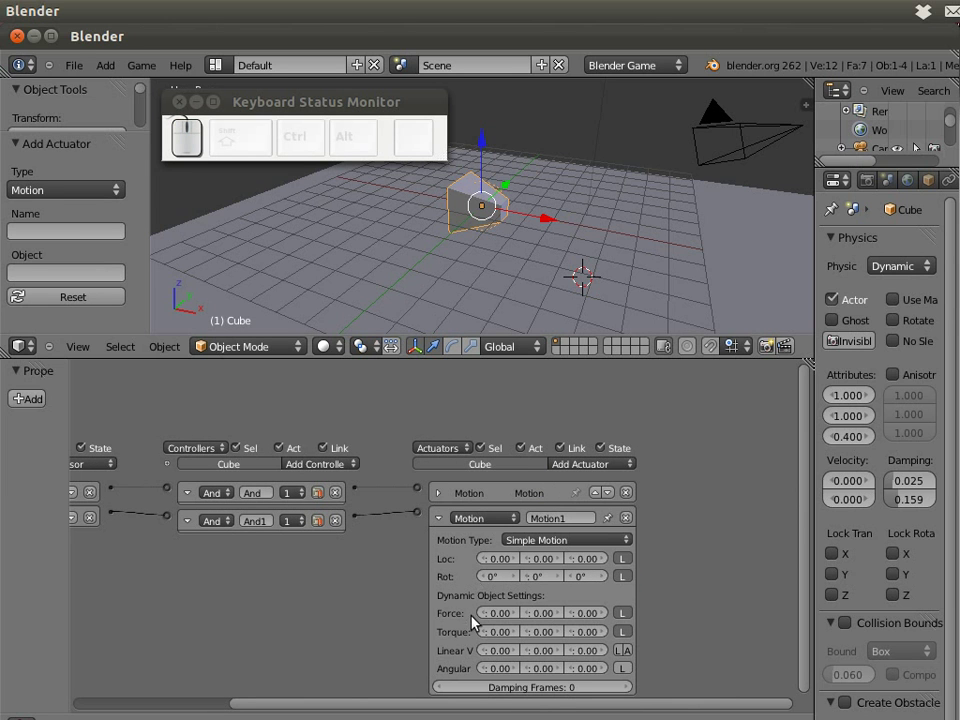
# Set Motion1's Rot Z to 1° and enlarge the 3D view.
pyautogui.moveTo(365, 646); pyautogui.dragTo(317, 527, button='middle')
pyautogui.scroll(4, 332, 544)
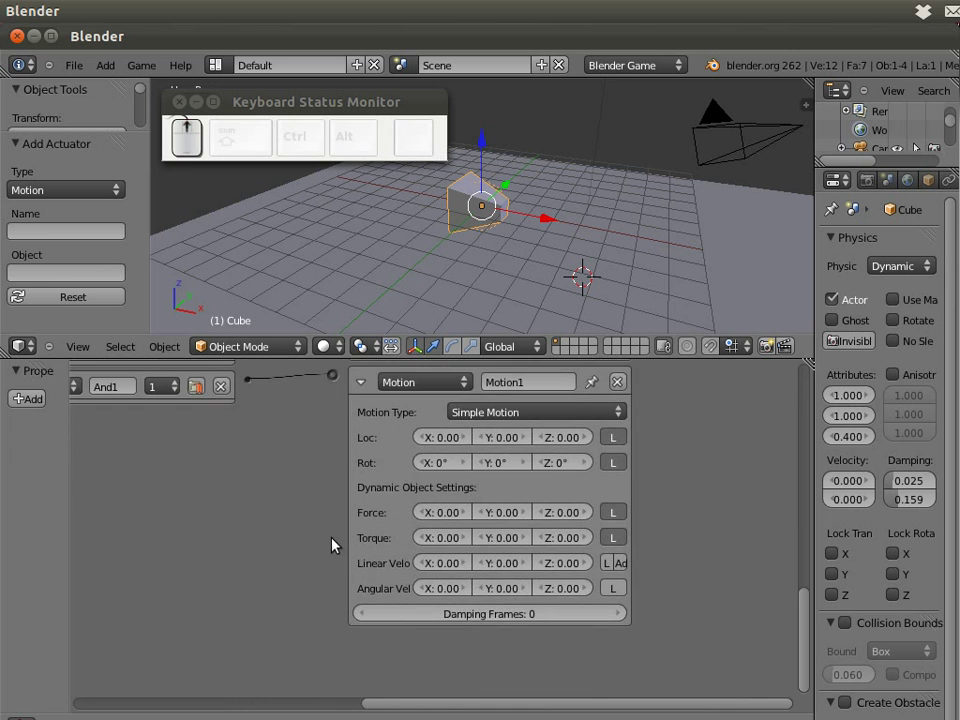
pyautogui.scroll(1, 332, 544)
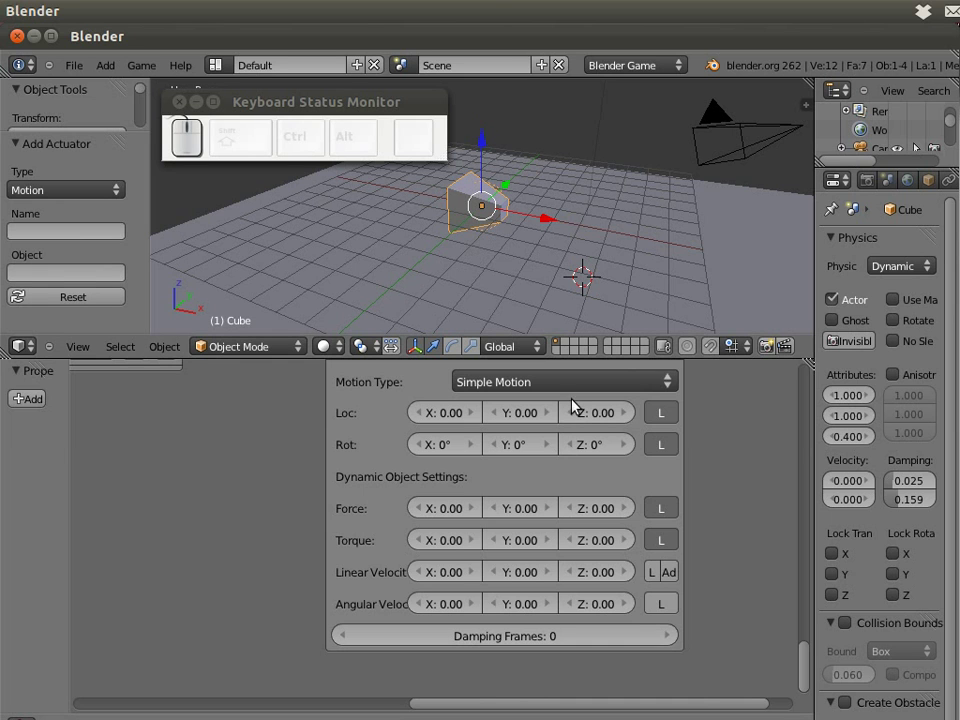
pyautogui.write('1')
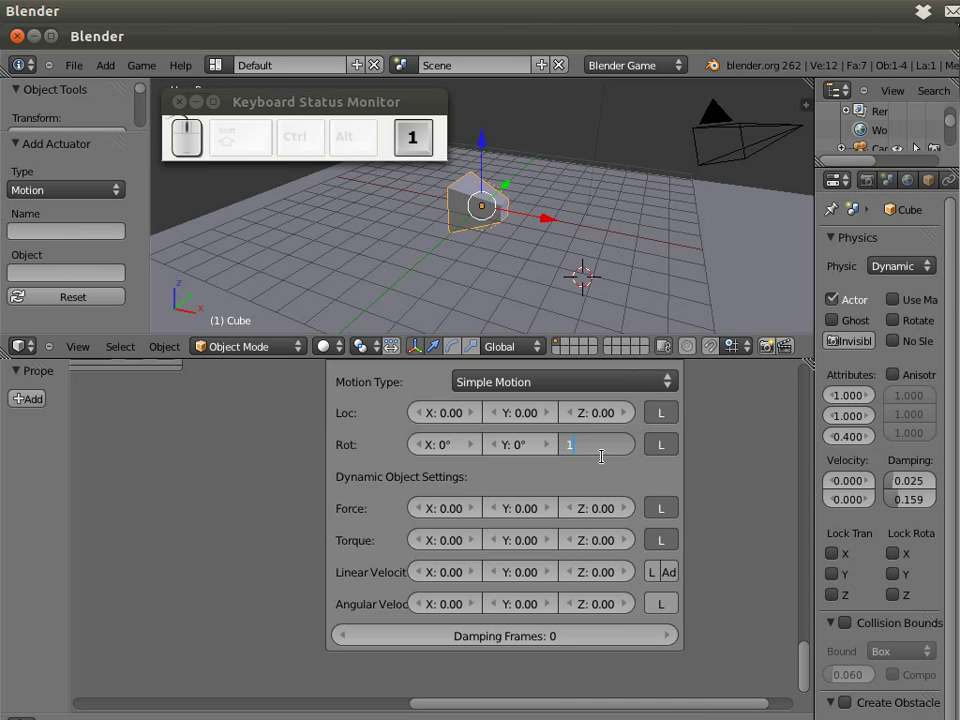
pyautogui.click(229, 551)
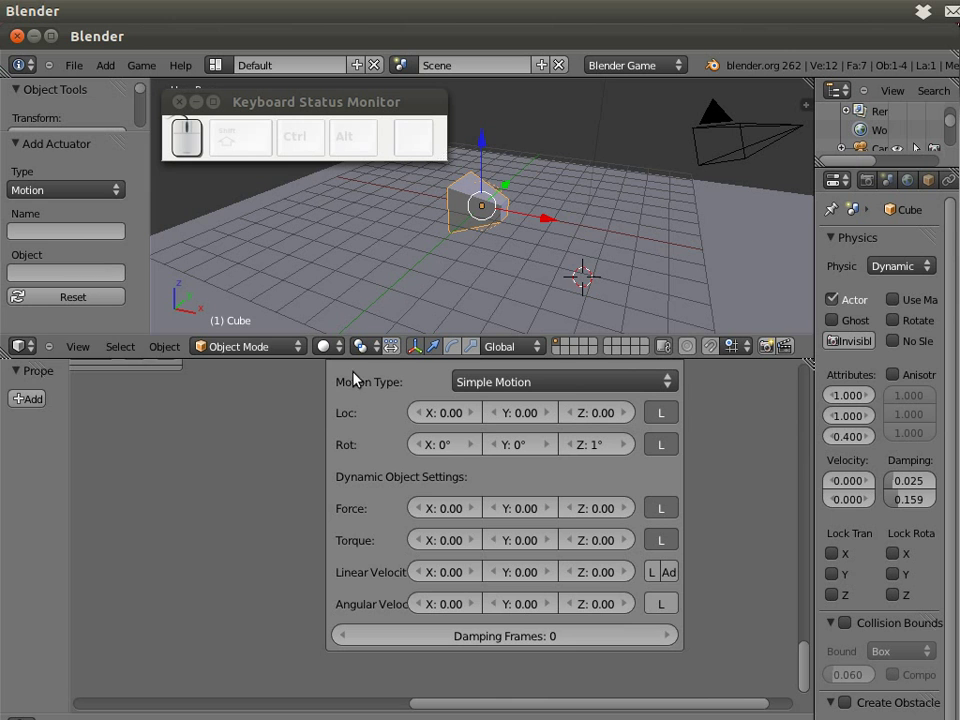
pyautogui.moveTo(574, 358); pyautogui.dragTo(574, 540)
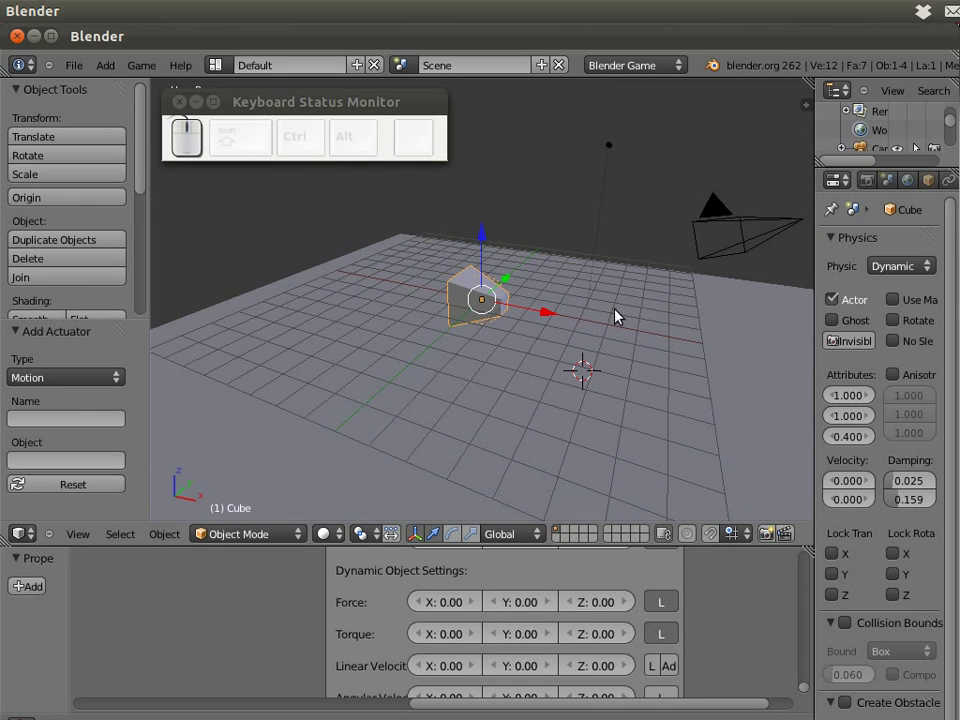
pyautogui.press('p')
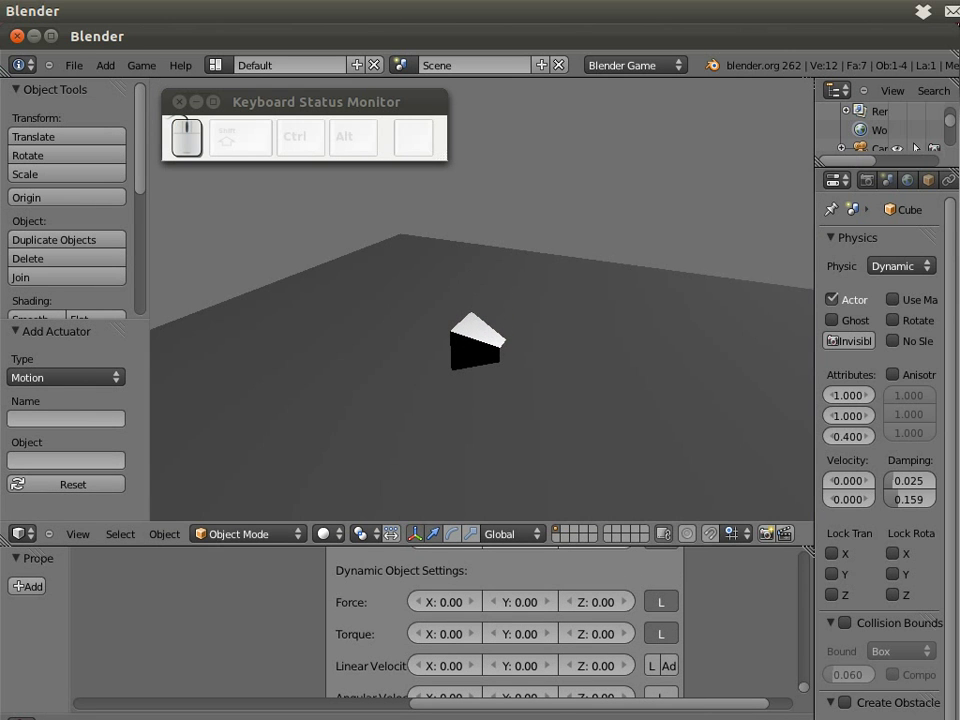
pyautogui.press('Left')
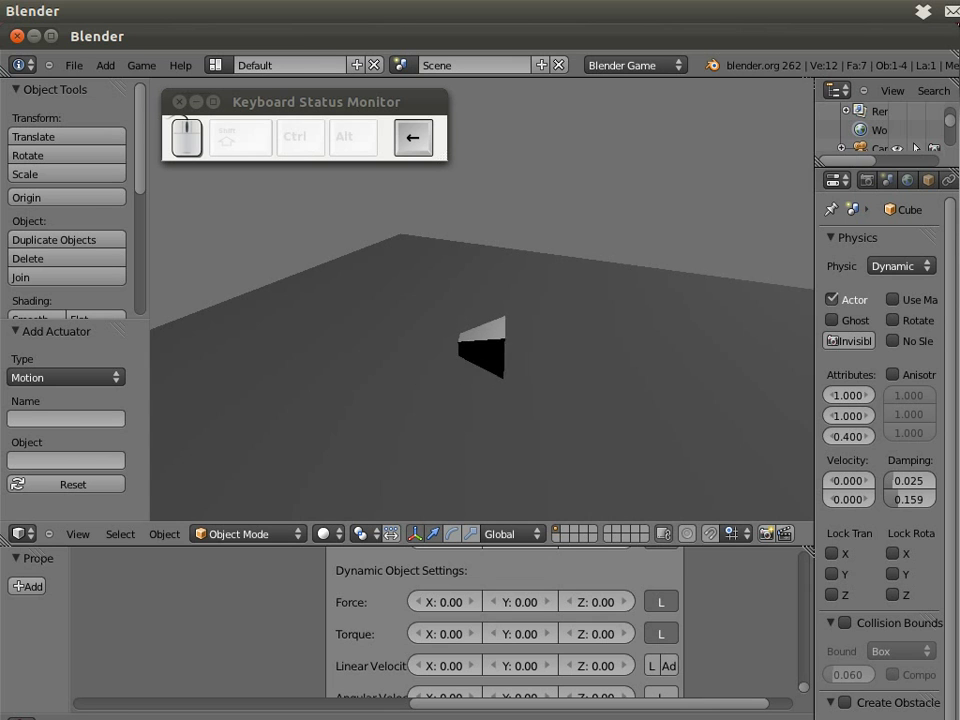
pyautogui.press('Up')
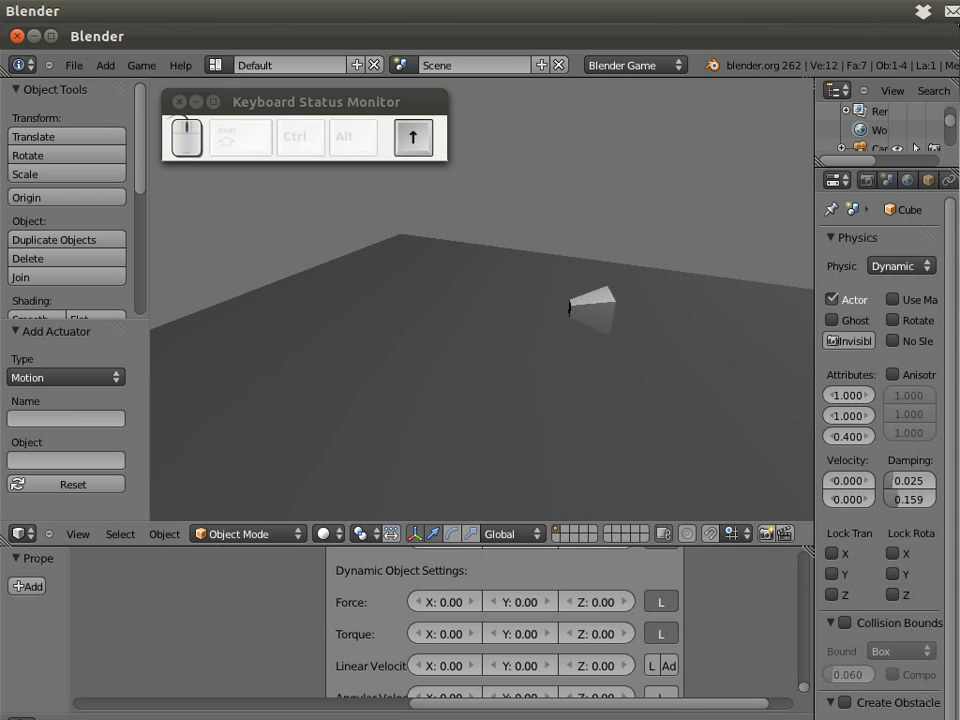
pyautogui.press('Right')
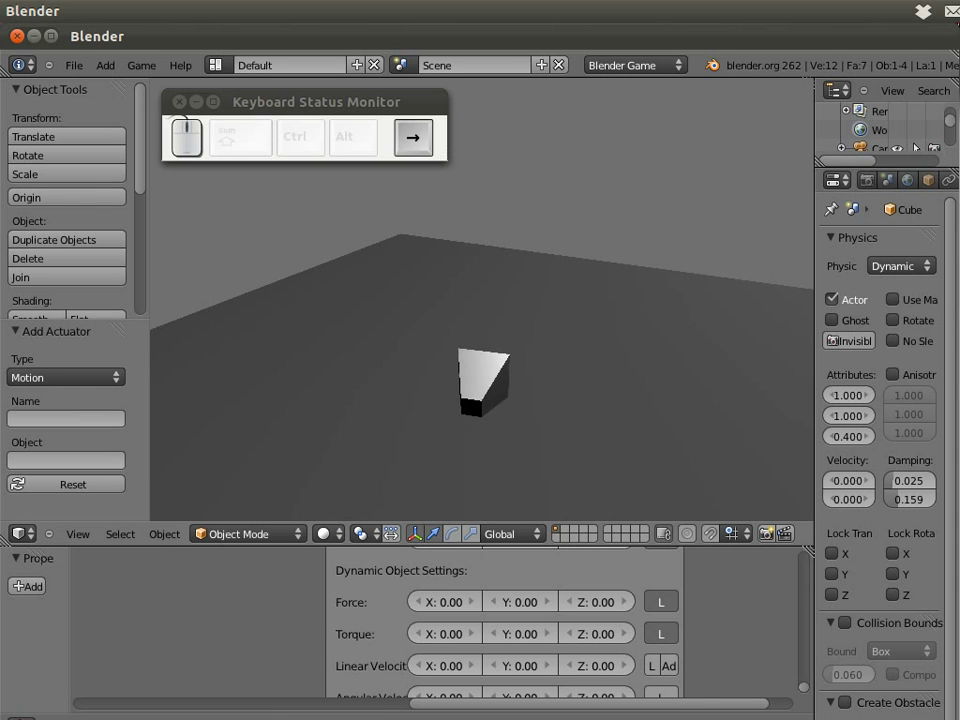
pyautogui.press('Escape')
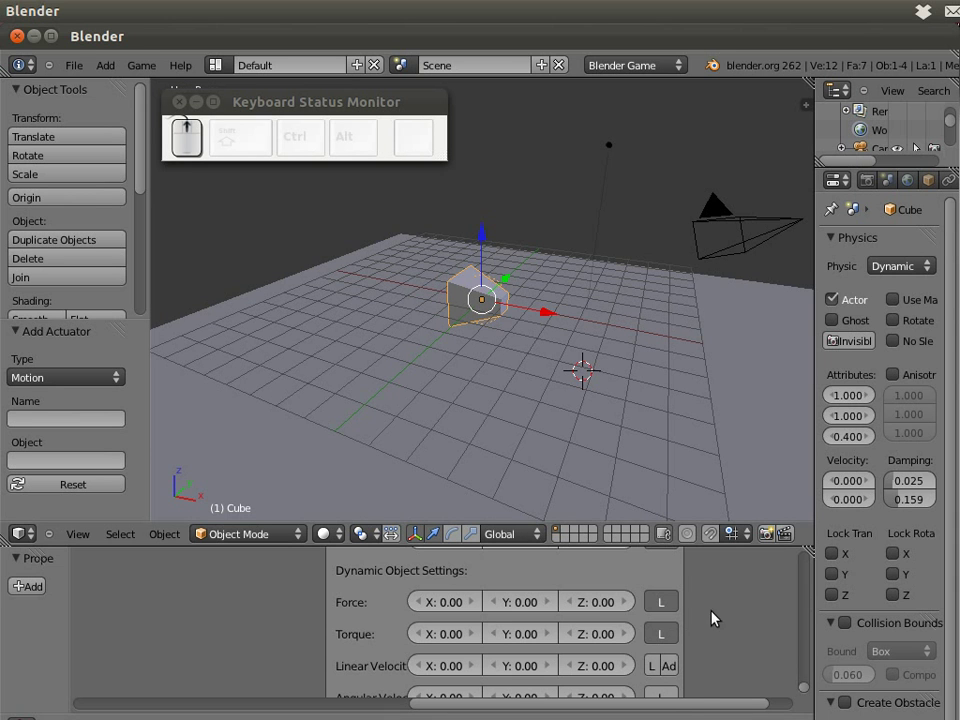
# Collapse Motion1, expand Motion, and enable L so its 5.00 X velocity is local.
pyautogui.moveTo(619, 548); pyautogui.dragTo(645, 433)
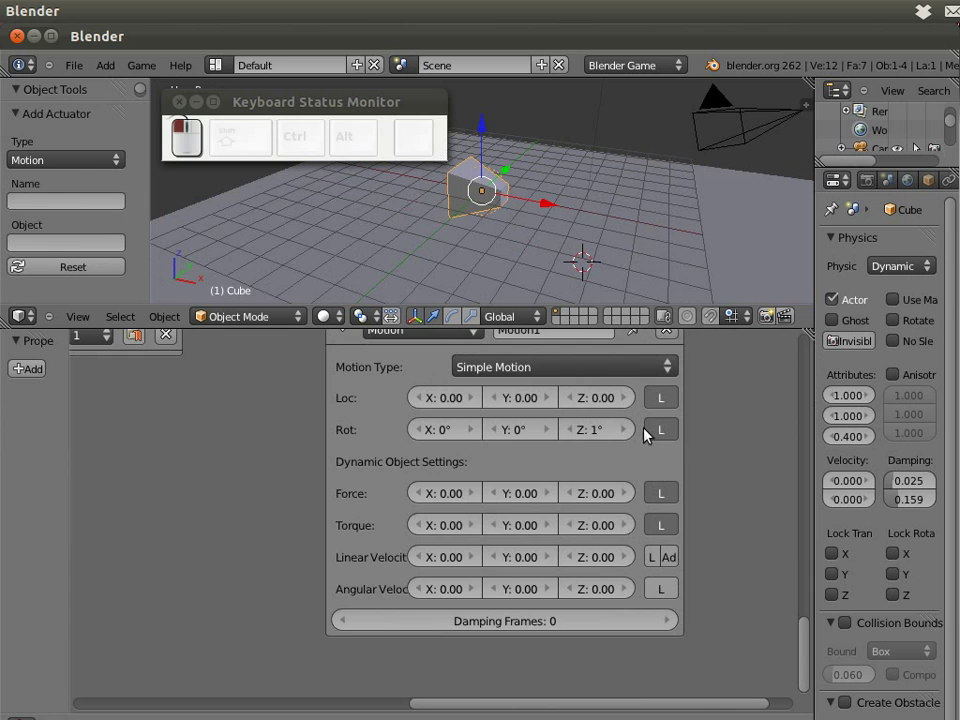
pyautogui.moveTo(808, 690); pyautogui.dragTo(808, 418)
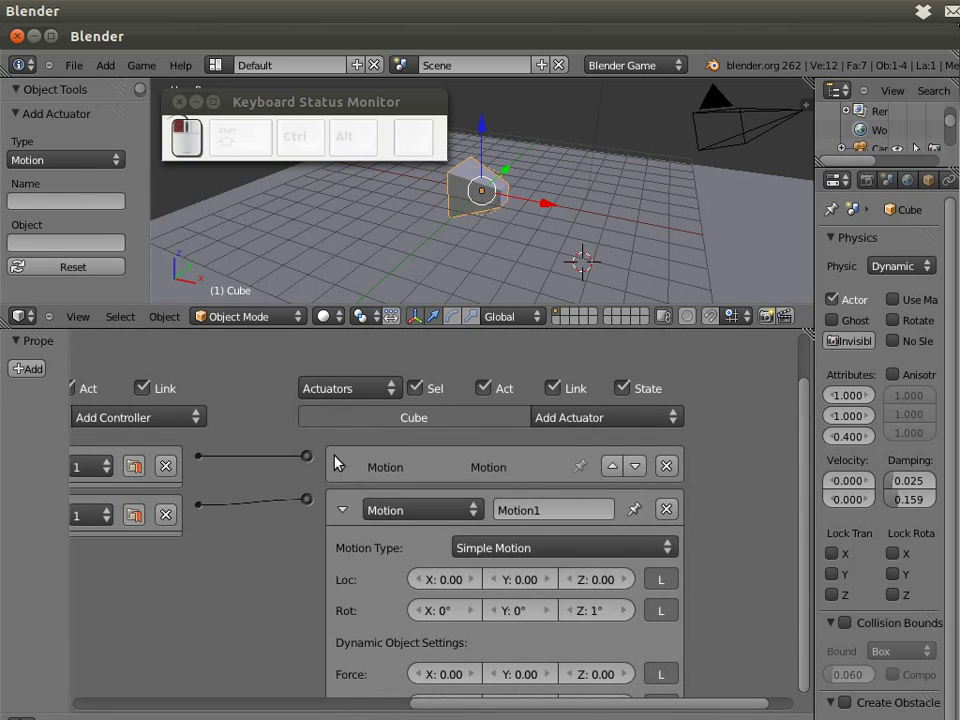
pyautogui.click(343, 464)
pyautogui.click(343, 464)
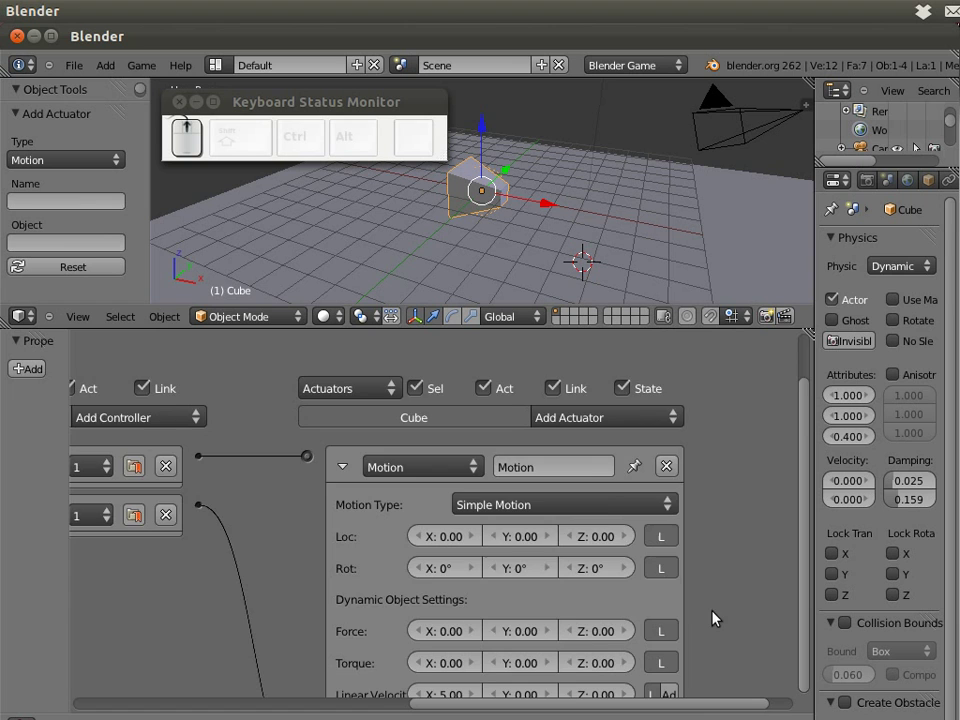
pyautogui.scroll(-1, 714, 617)
pyautogui.moveTo(714, 611); pyautogui.dragTo(721, 456, button='middle')
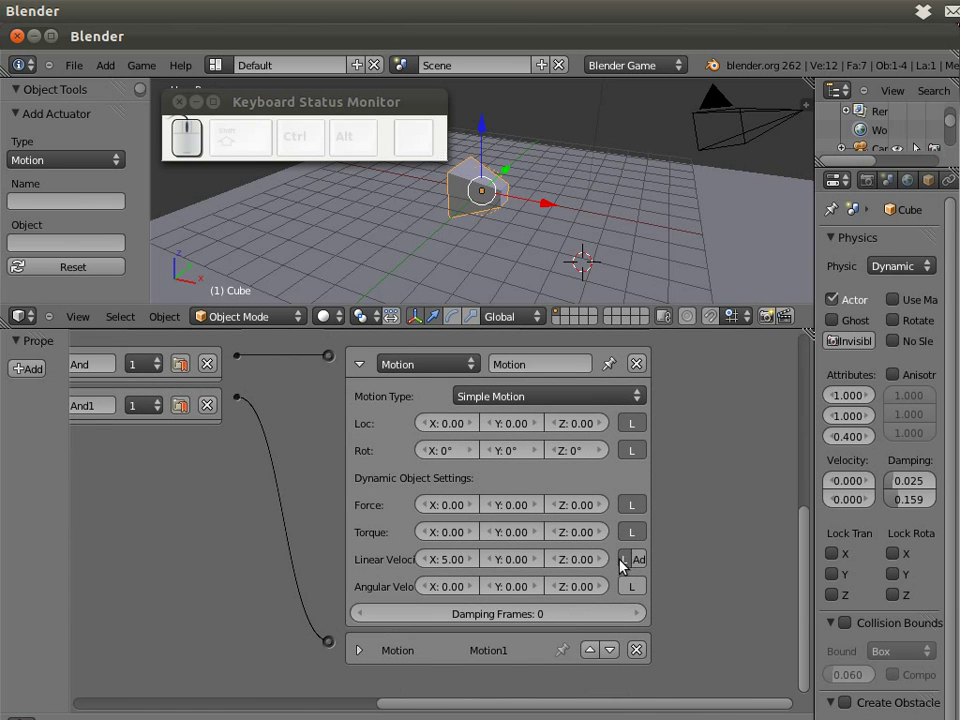
pyautogui.click(625, 562)
pyautogui.moveTo(806, 549); pyautogui.dragTo(612, 545)
# Run the game, drive the cube with Up and Left arrows, then stop it.
pyautogui.press('p')
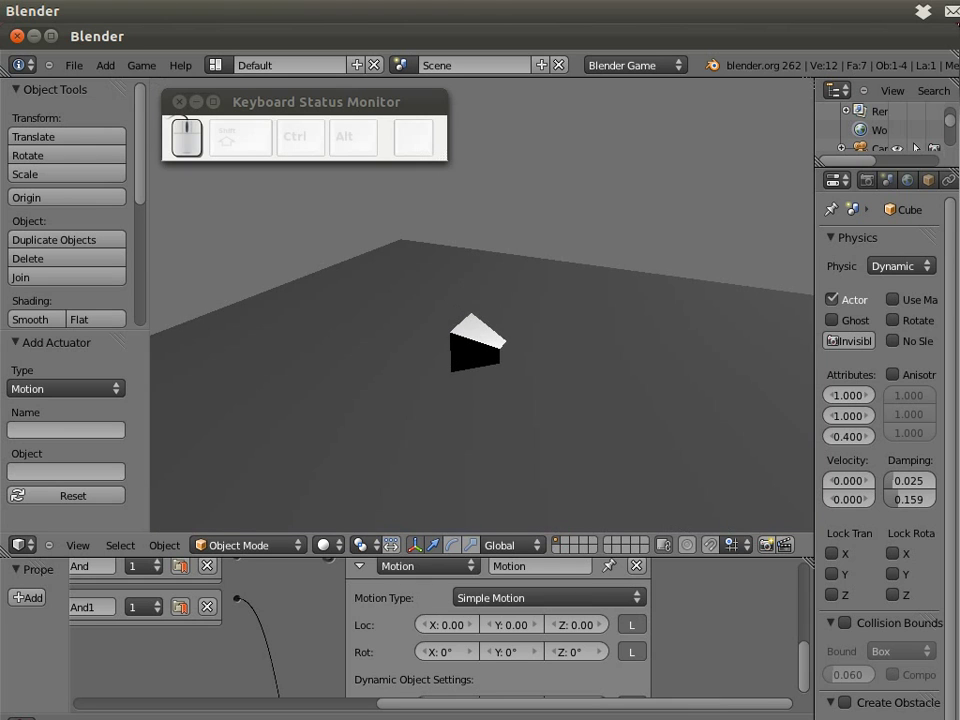
pyautogui.press('Up')
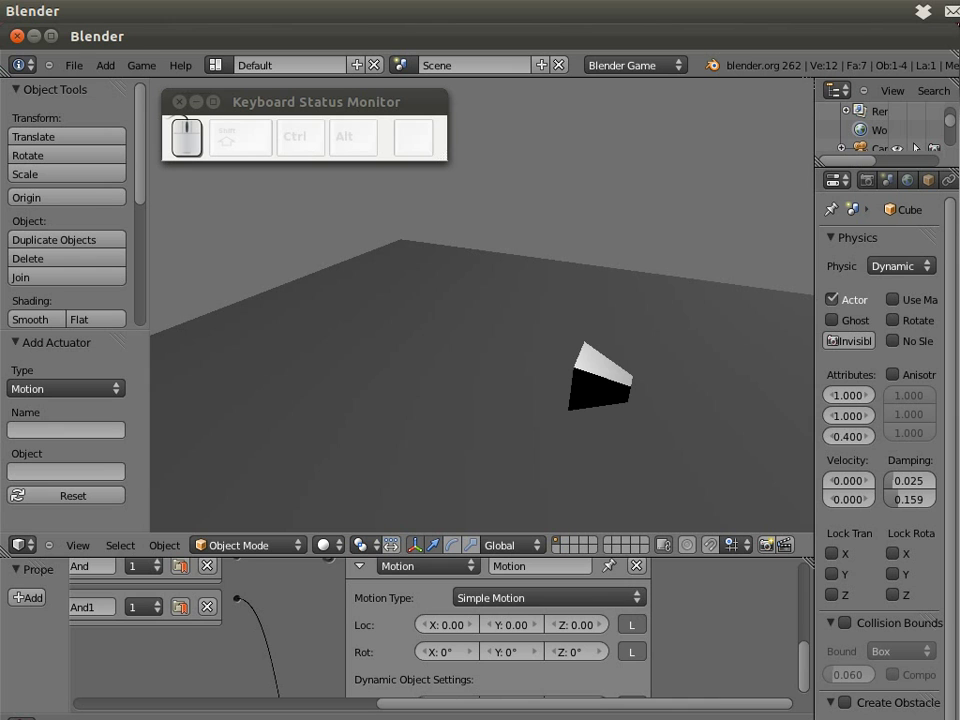
pyautogui.press('Left')
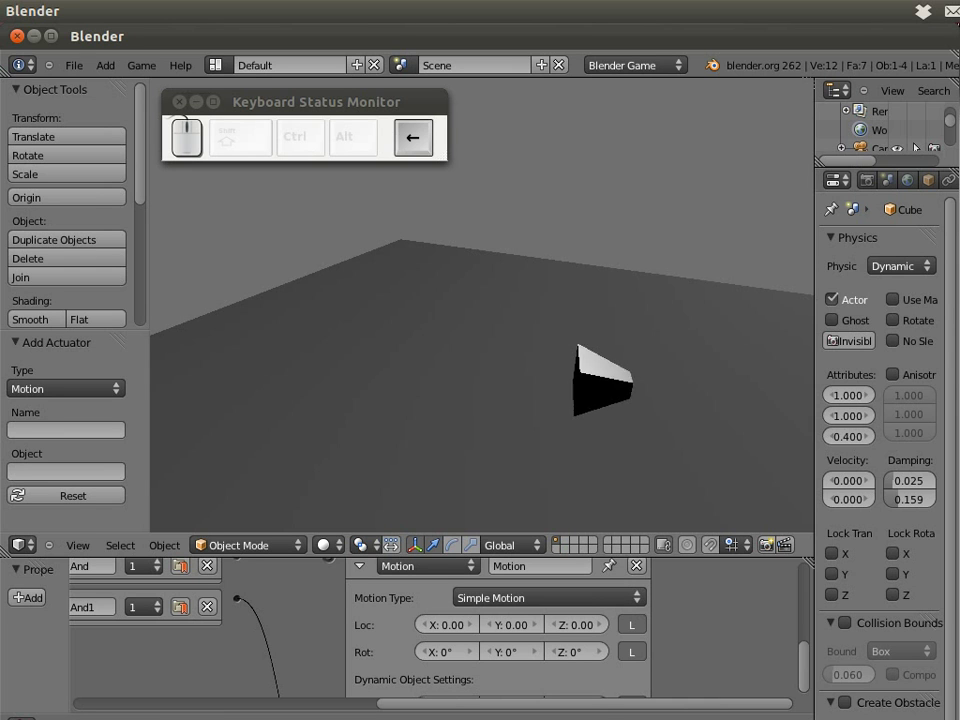
pyautogui.press('Left')
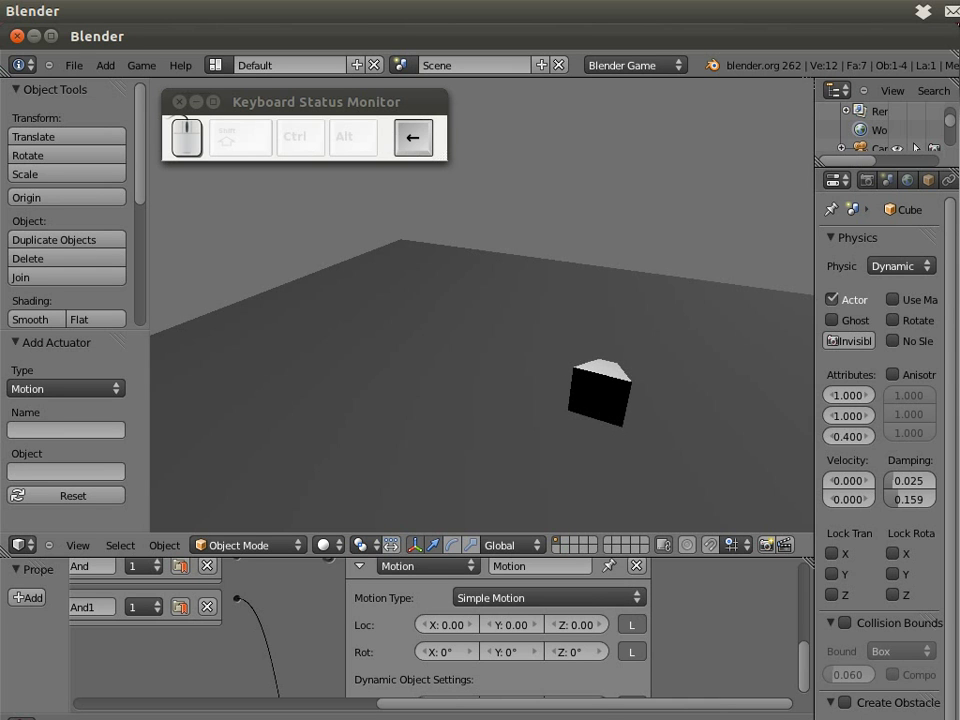
pyautogui.press('Up')
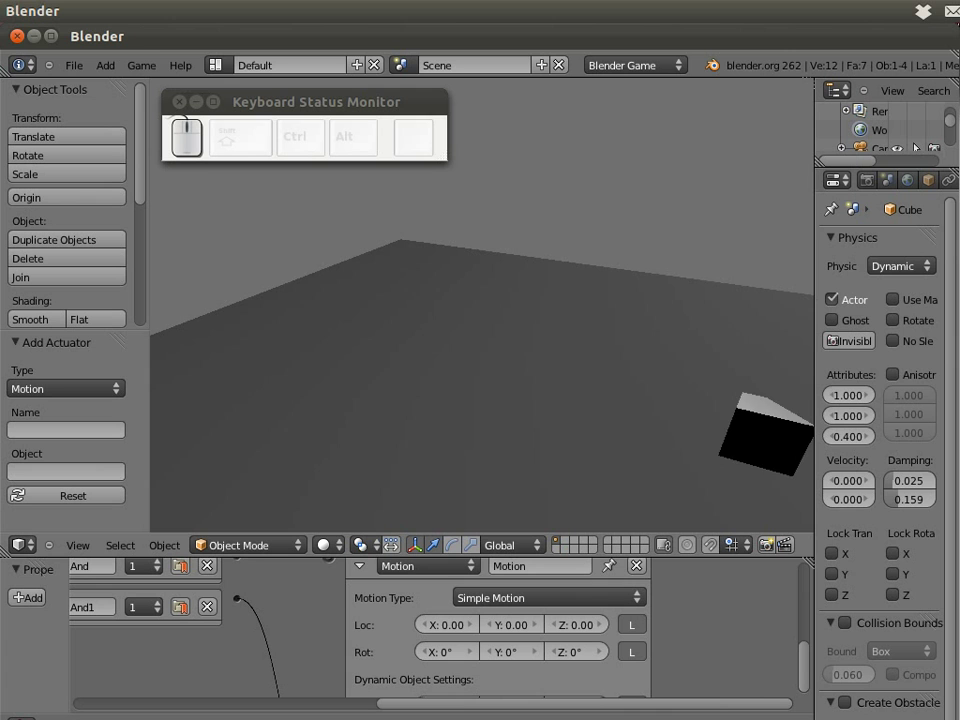
pyautogui.press('Left')
pyautogui.press('Up')
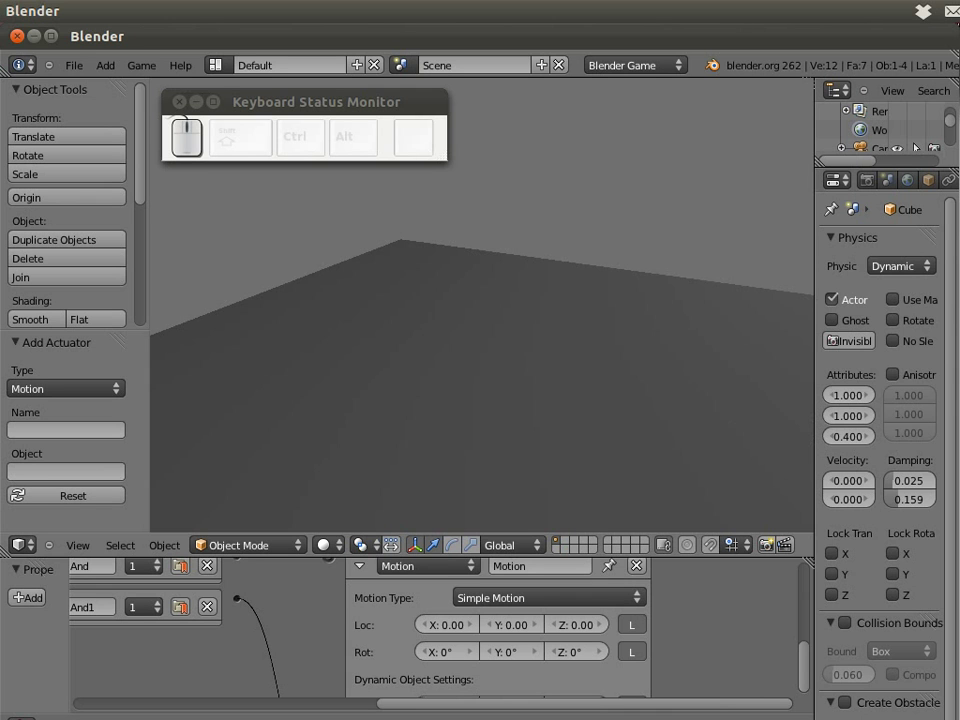
pyautogui.press('Escape')
# Restart the game, test Up and Left once more, and stop it.
pyautogui.press('p')
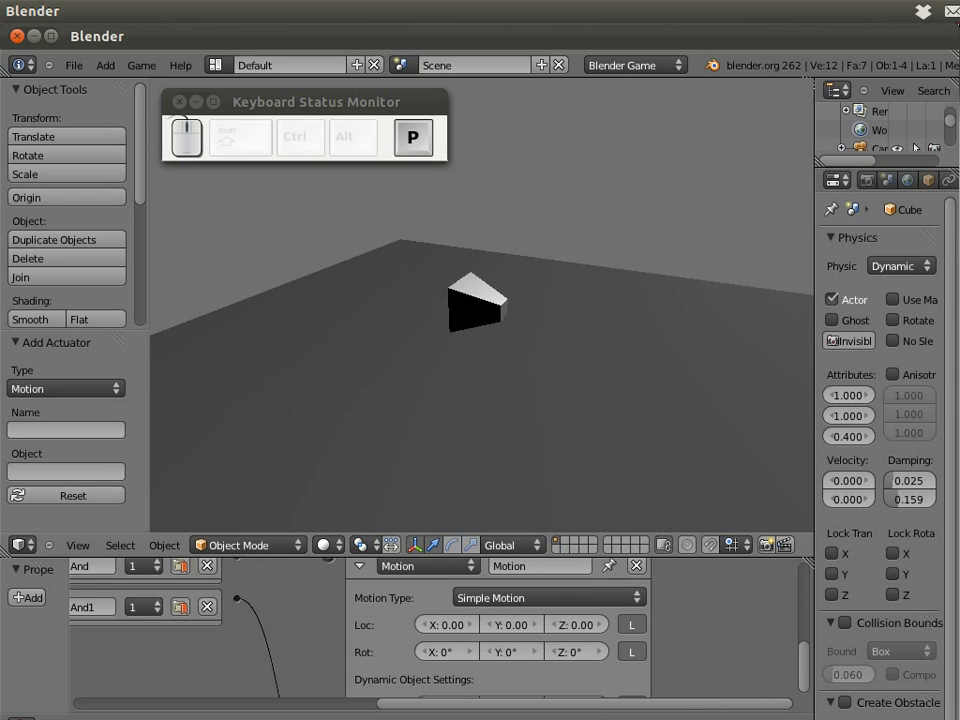
pyautogui.press('Up')
pyautogui.press('Left')
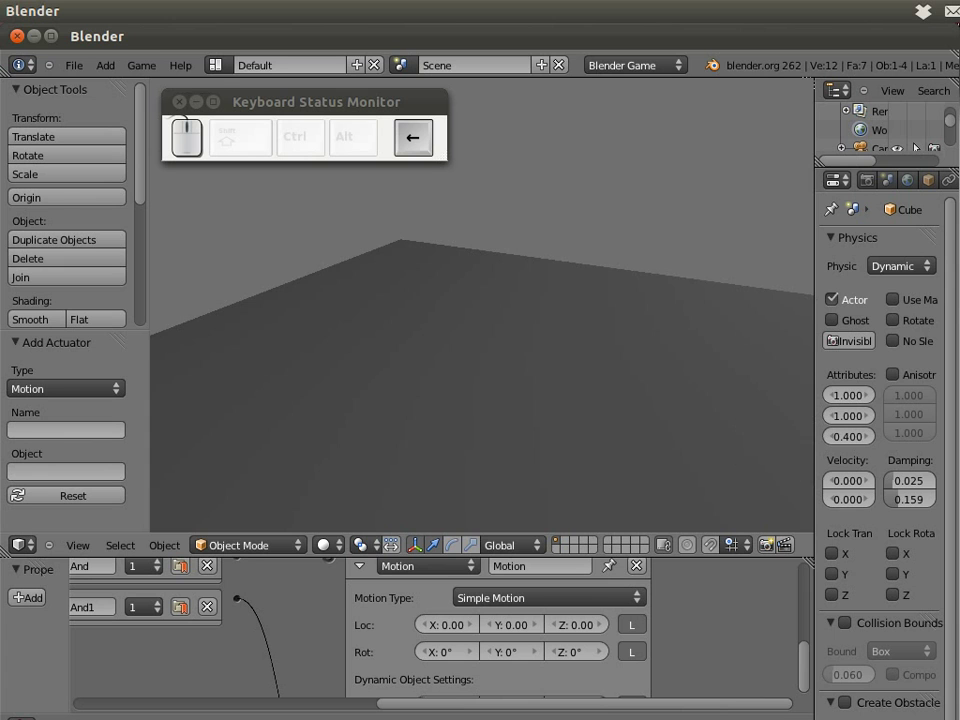
pyautogui.press('Escape')
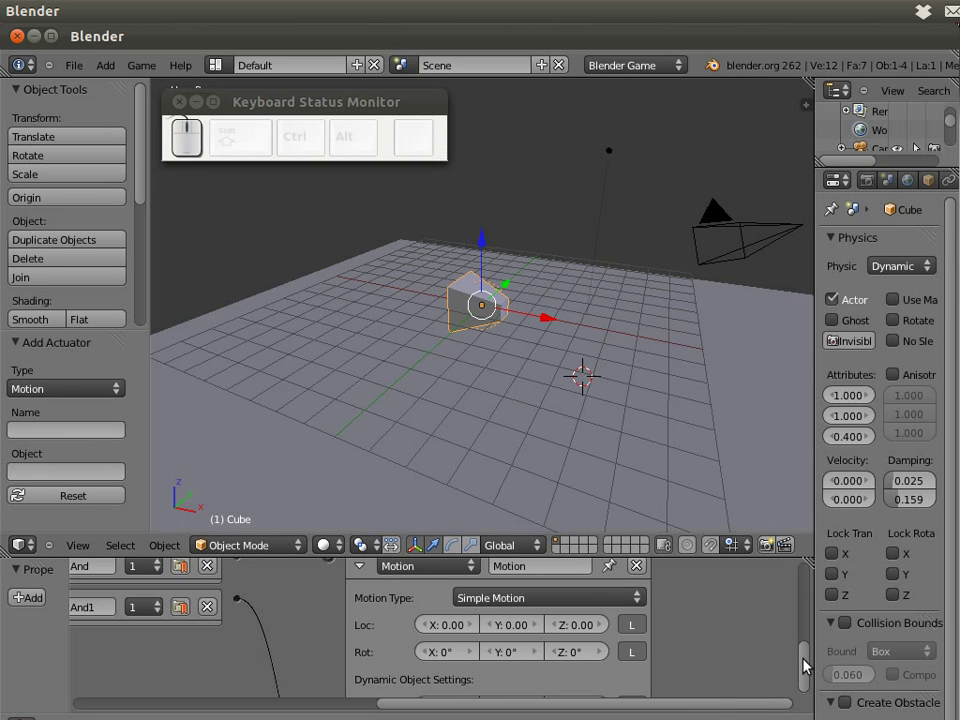
# Run the game and alternate Left and Up arrows to drive the cube forward after each turn.
pyautogui.scroll(-5, 805, 665)
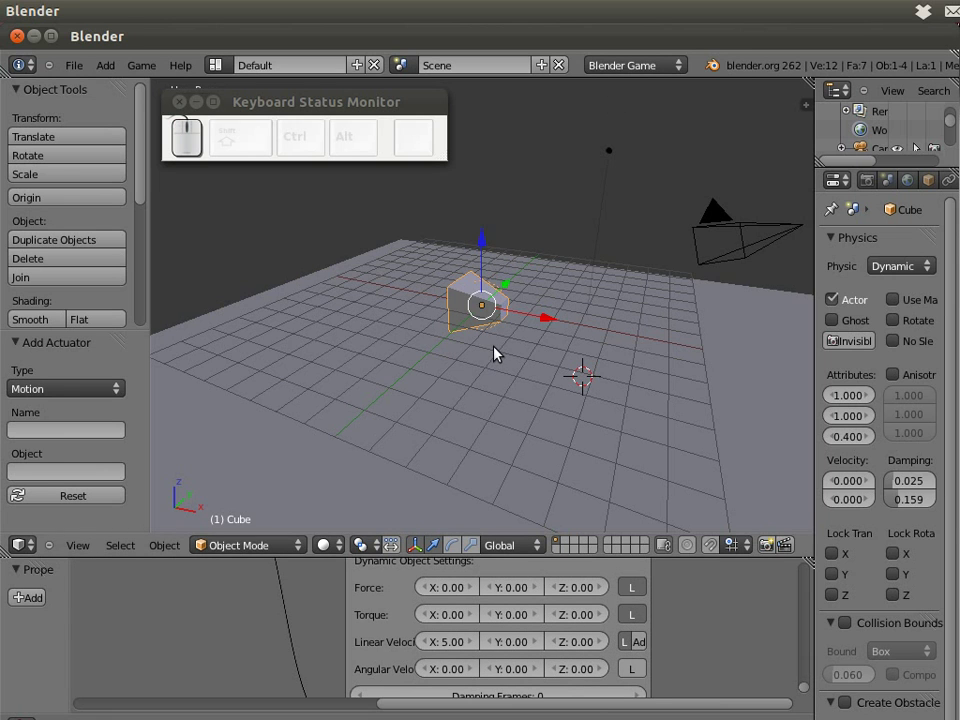
pyautogui.press('p')
pyautogui.press('Left')
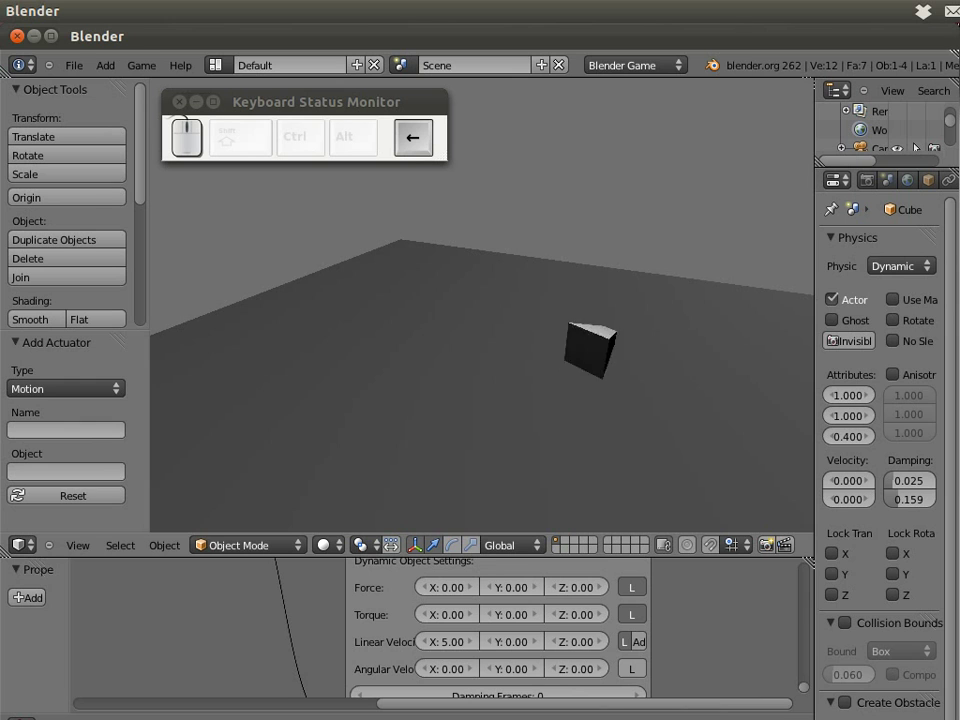
pyautogui.press('Up')
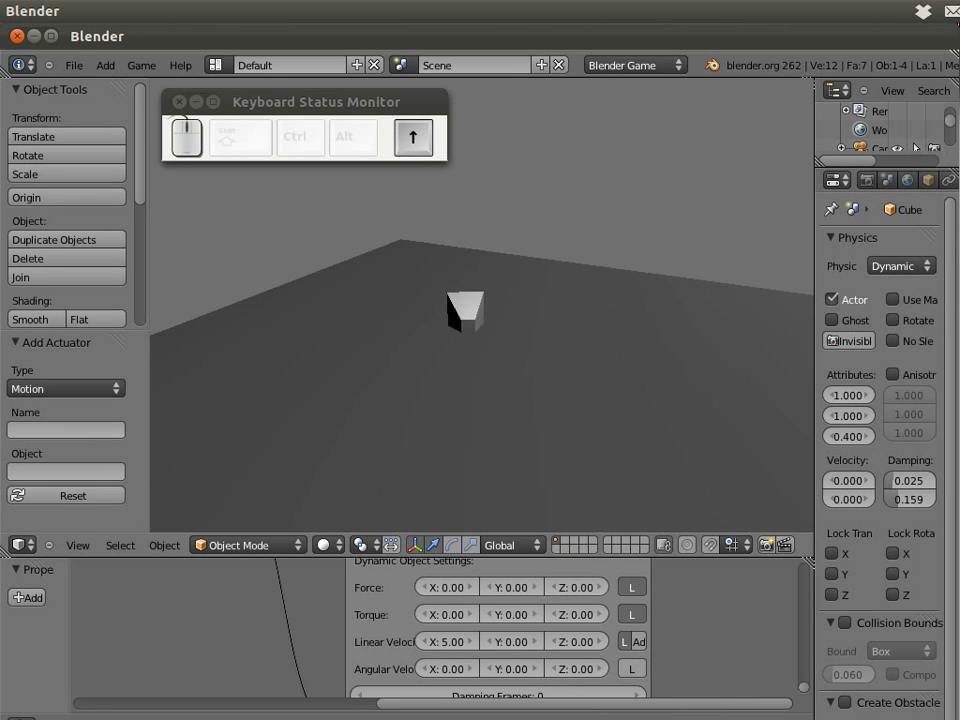
pyautogui.press('Left')
pyautogui.press('Up')
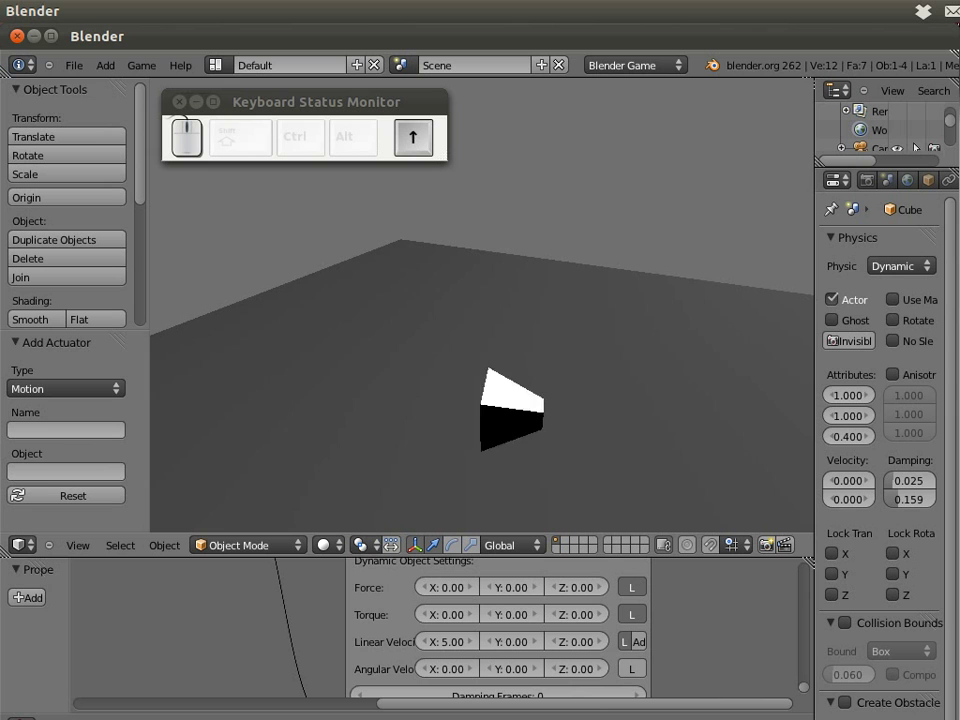